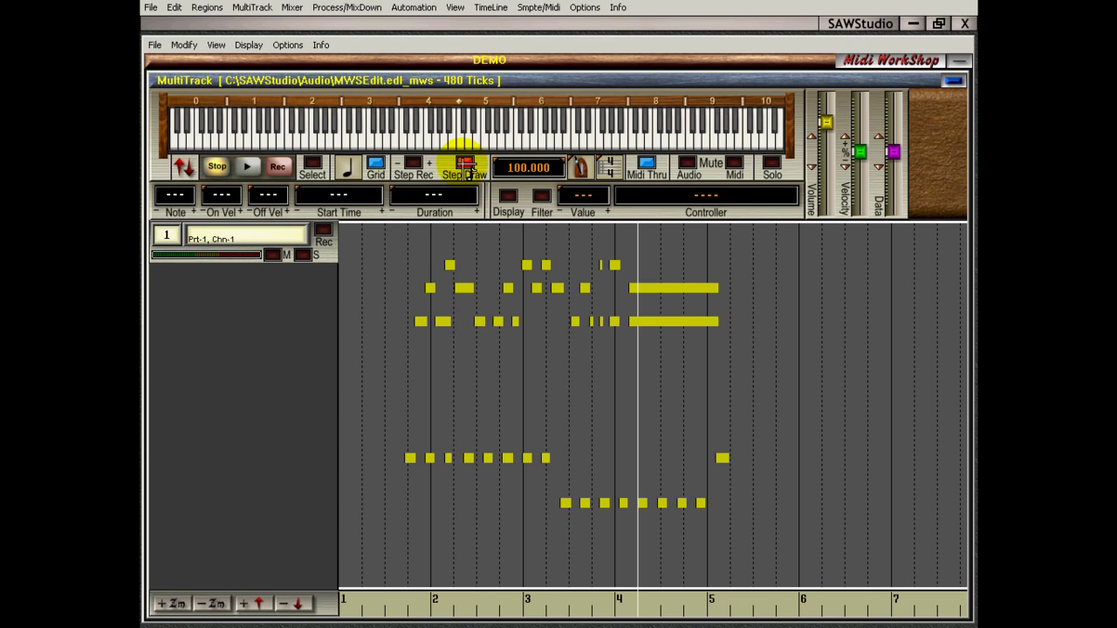
# Draw a G#-4 note on track 1 at beat 3 of bar 2
pyautogui.click(450, 287)
pyautogui.click(439, 342)
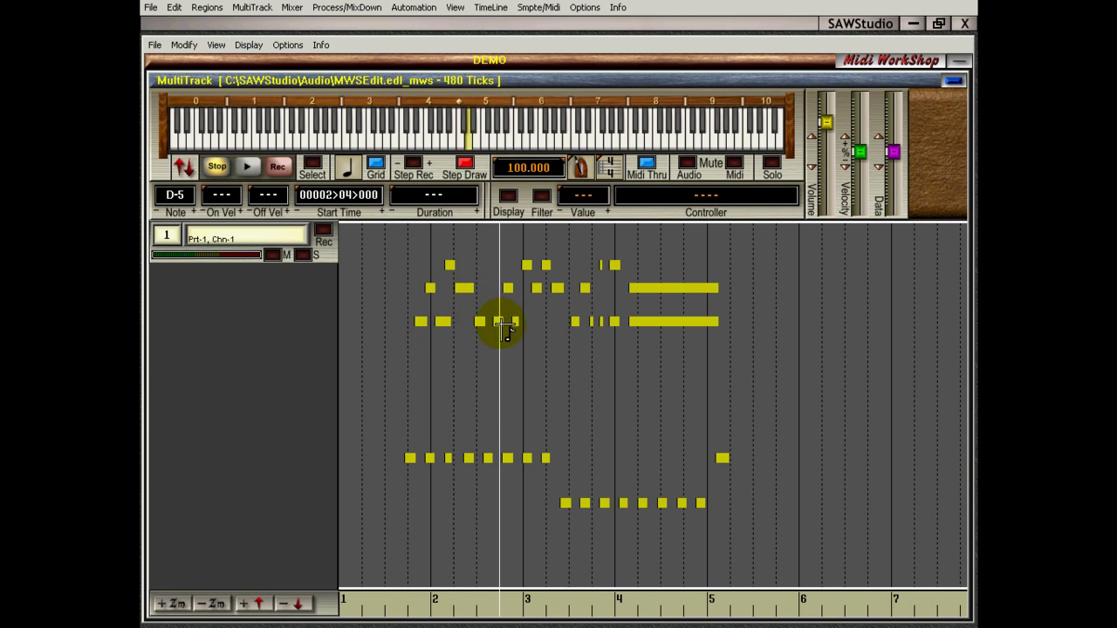
pyautogui.click(483, 393)
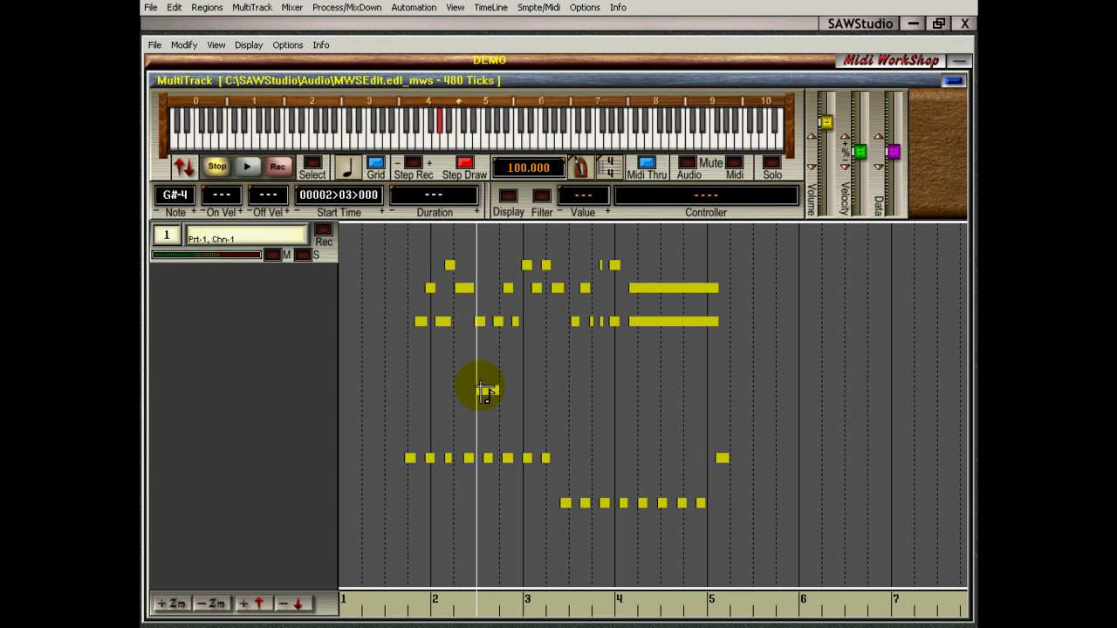
# Draw B-4 and G-4 at bar 3 beat 4, A#-4 at bar 4 beat 2, and G#-4, C-5 and F-4 at bar 4 beat 4
pyautogui.click(374, 230)
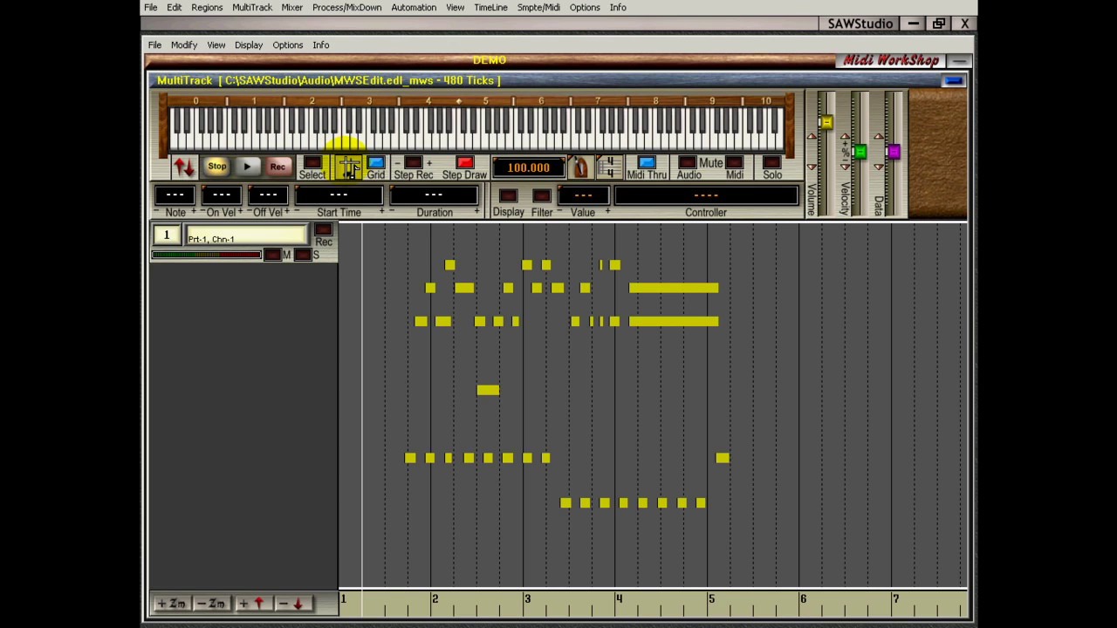
pyautogui.click(349, 169)
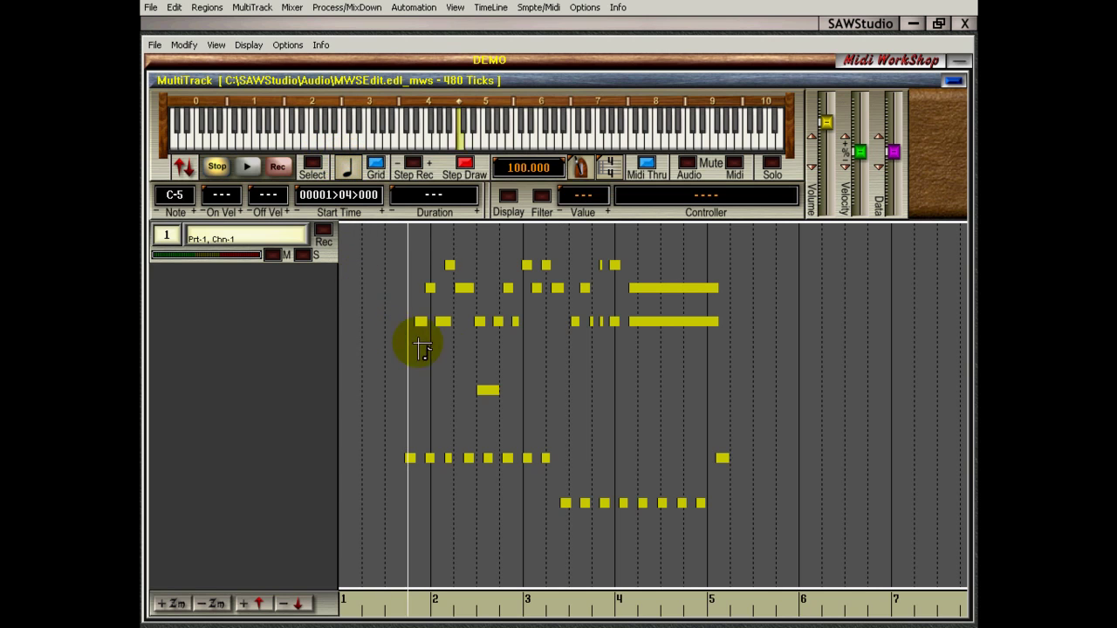
pyautogui.click(593, 356)
pyautogui.click(599, 402)
pyautogui.click(640, 368)
pyautogui.click(685, 390)
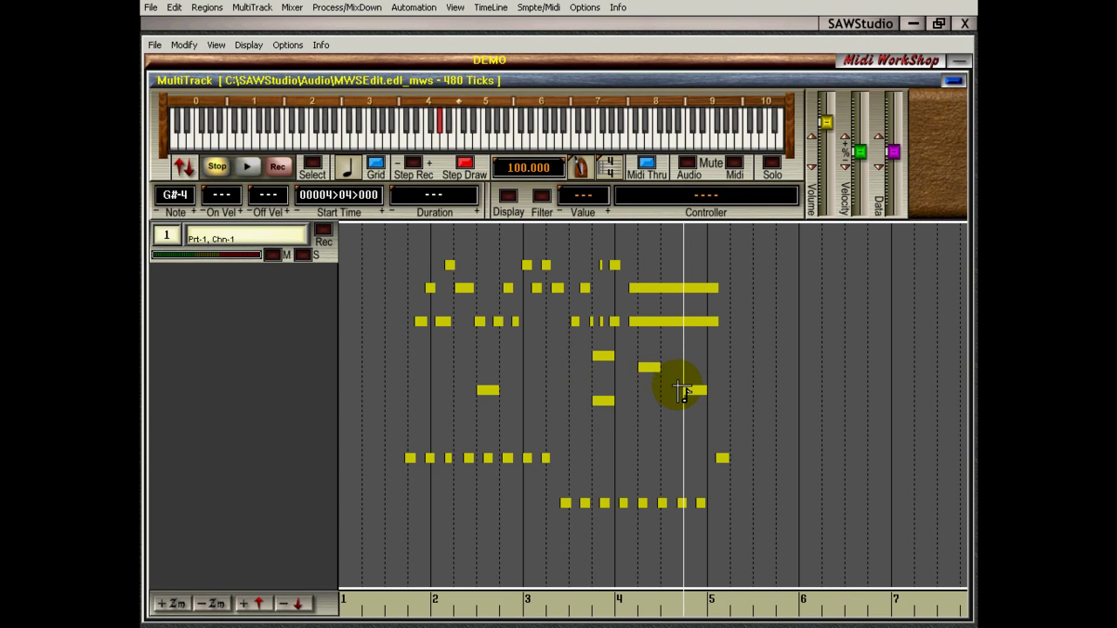
pyautogui.click(686, 346)
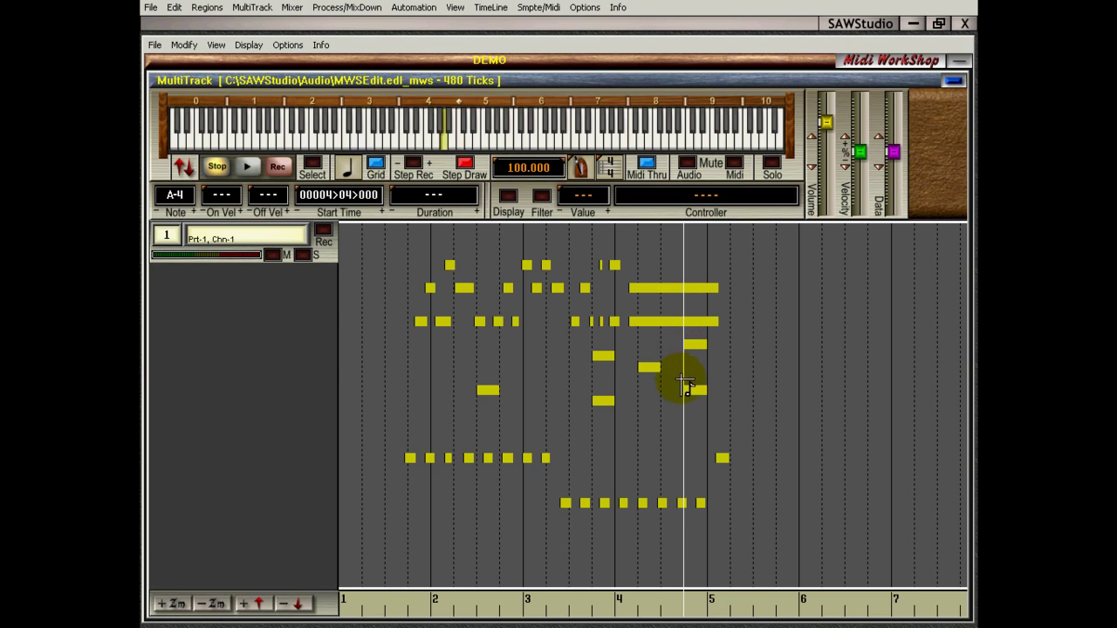
pyautogui.click(687, 424)
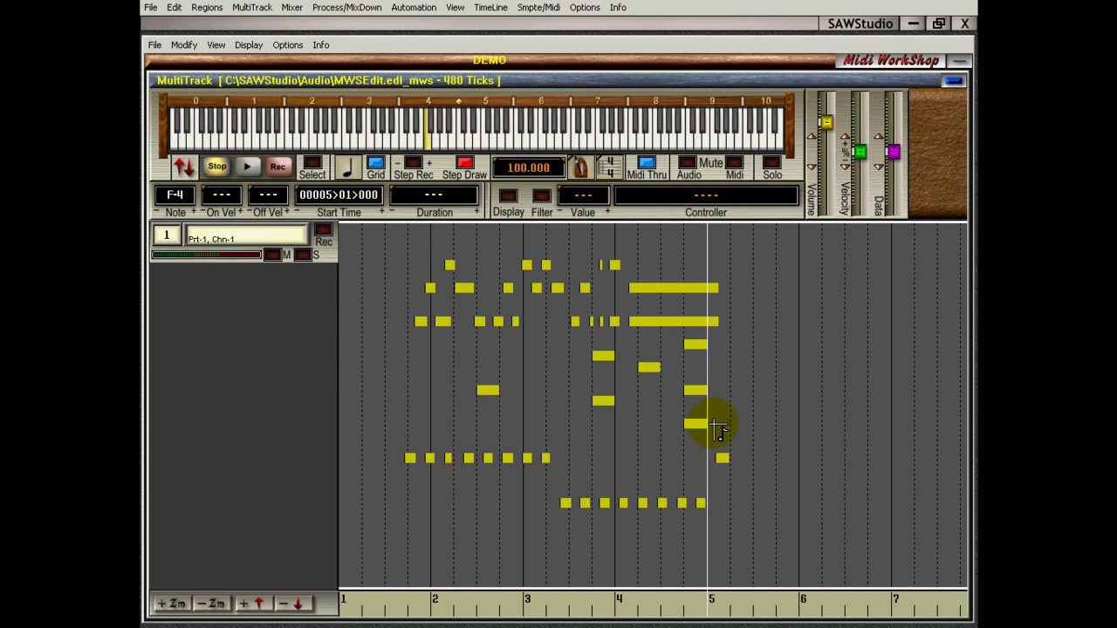
# Draw F-4 notes at bar 5 beat 3 and bar 6 beat 2, and an A-4 note at bar 5 beat 2
pyautogui.click(754, 424)
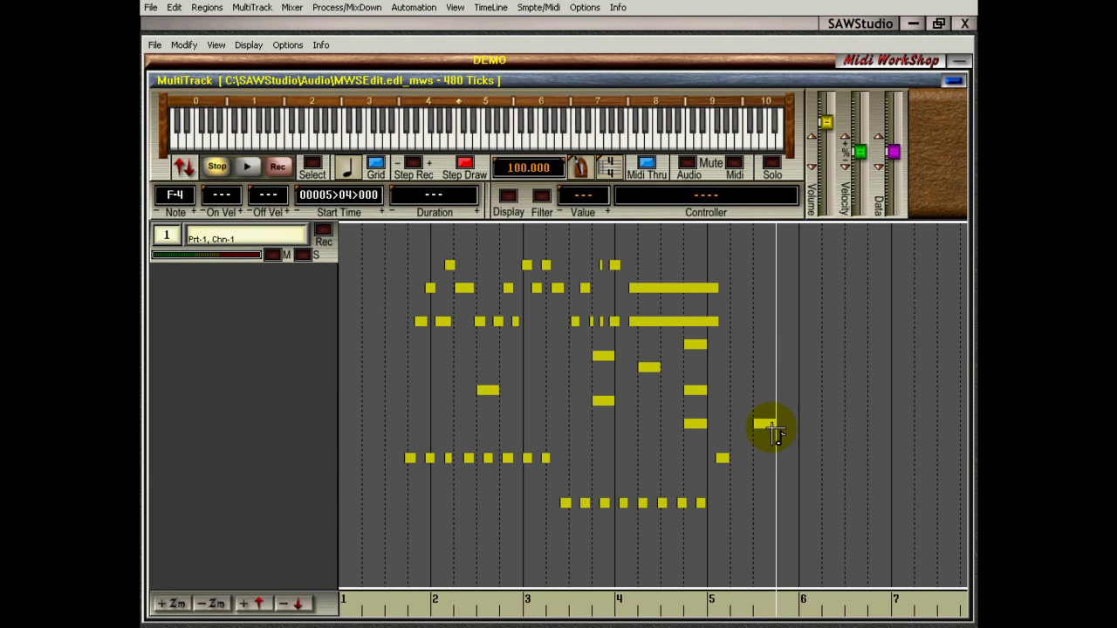
pyautogui.click(820, 424)
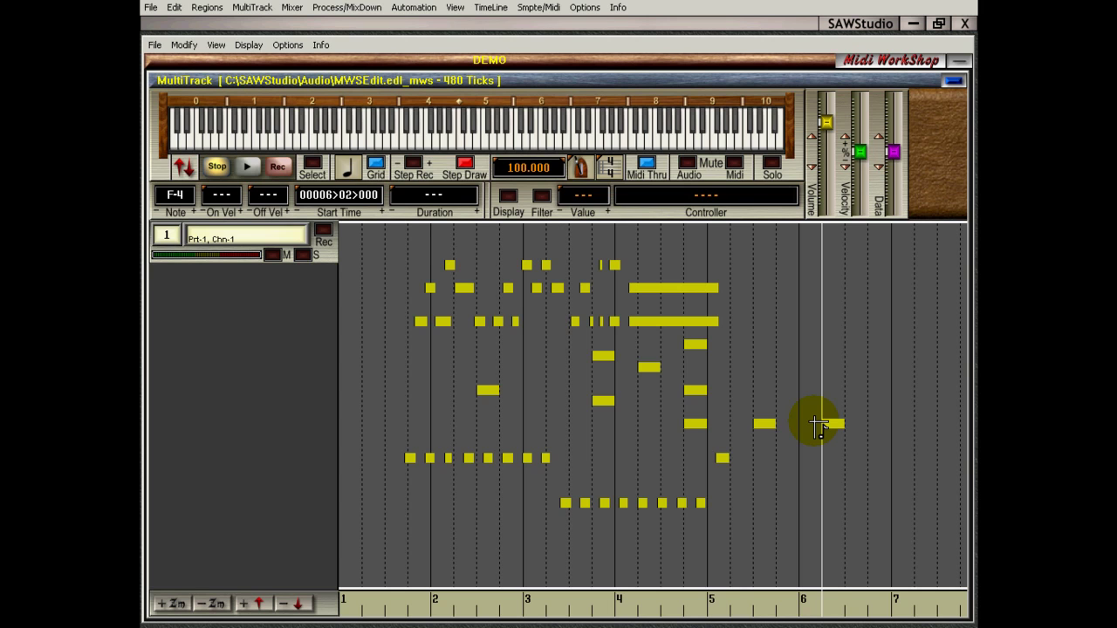
pyautogui.click(738, 384)
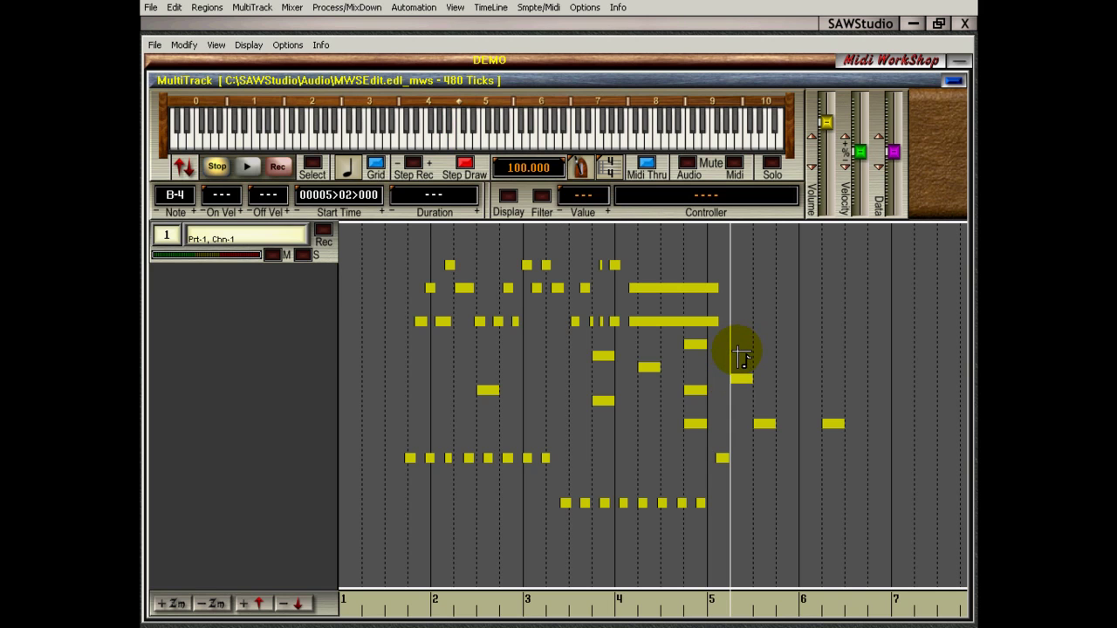
# Draw B-4, D#-5 and F#-5 notes at bar 5 beat 2, stretching B-4 to bar 7 and F#-5 to bar 6
pyautogui.moveTo(738, 356); pyautogui.dragTo(893, 355)
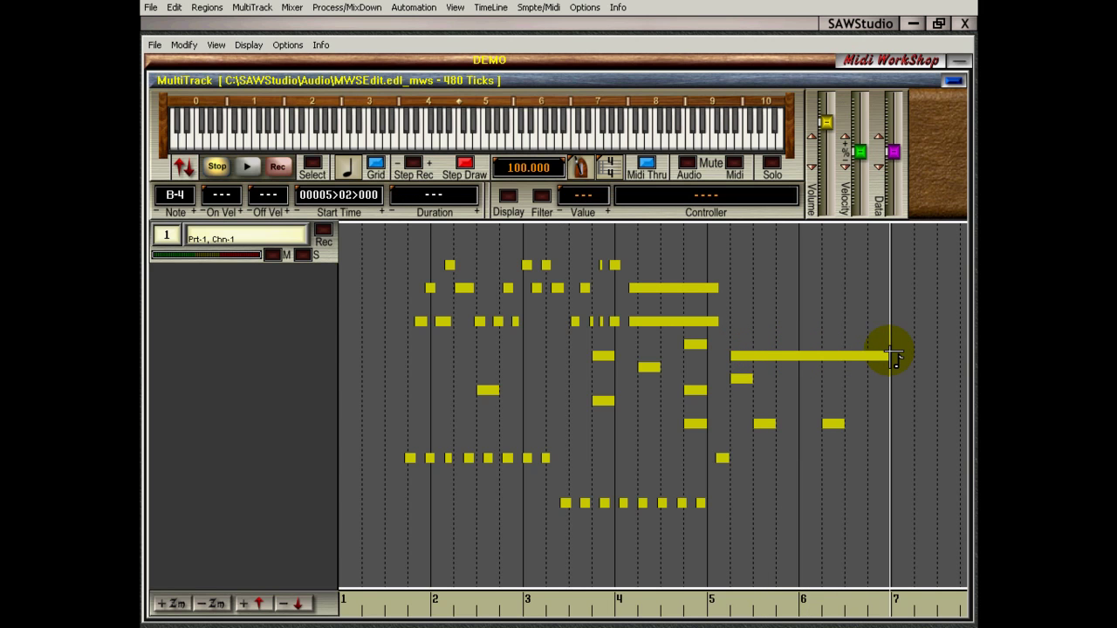
pyautogui.click(741, 313)
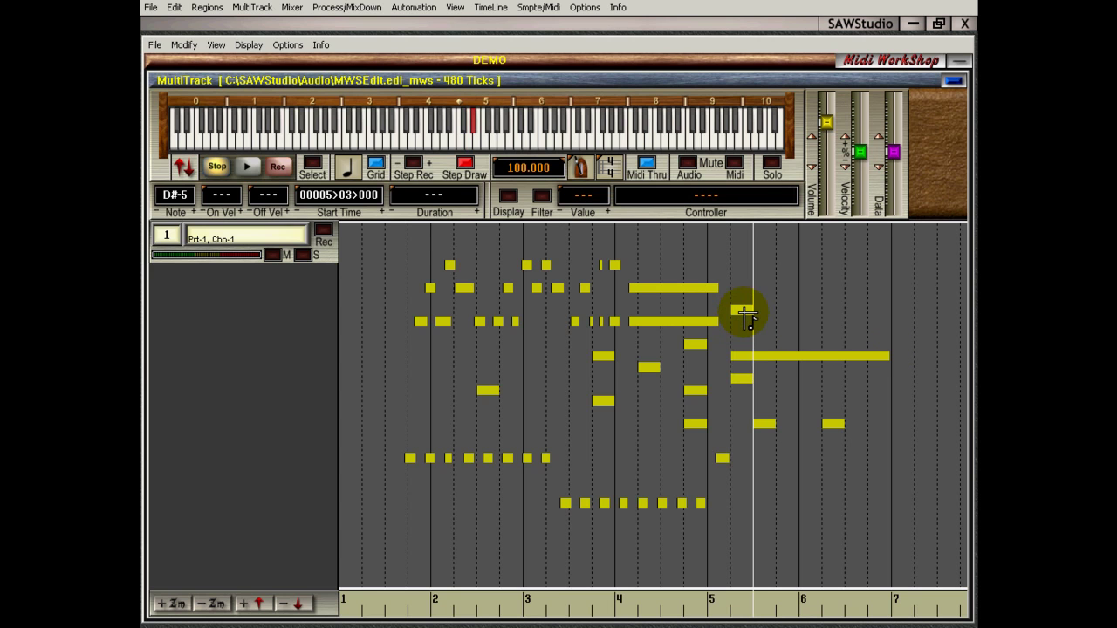
pyautogui.click(743, 276)
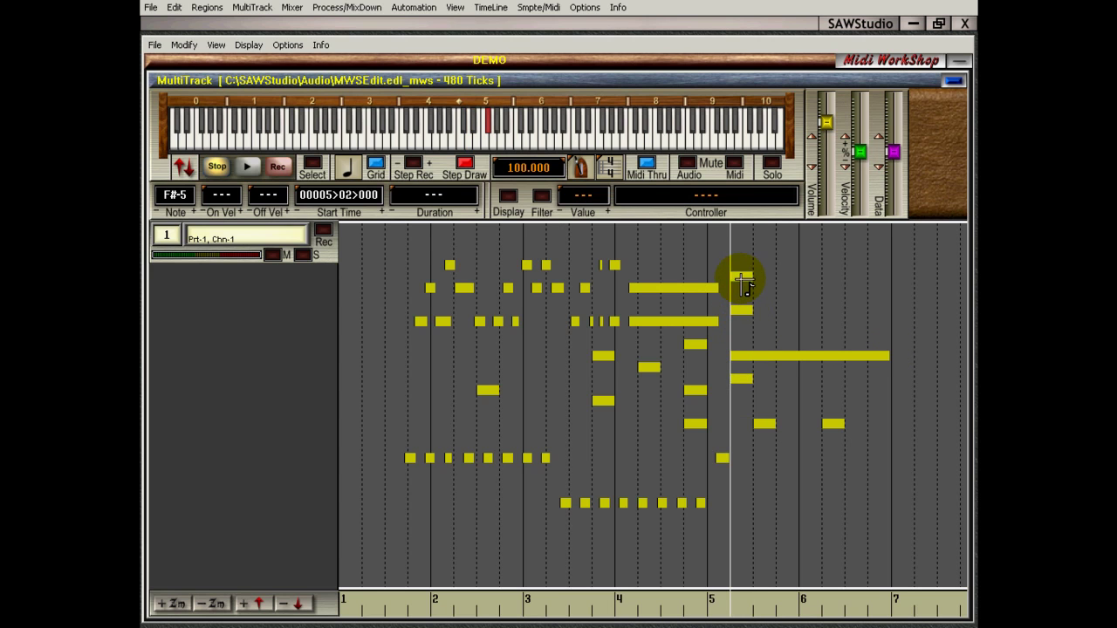
pyautogui.moveTo(752, 272); pyautogui.dragTo(796, 272)
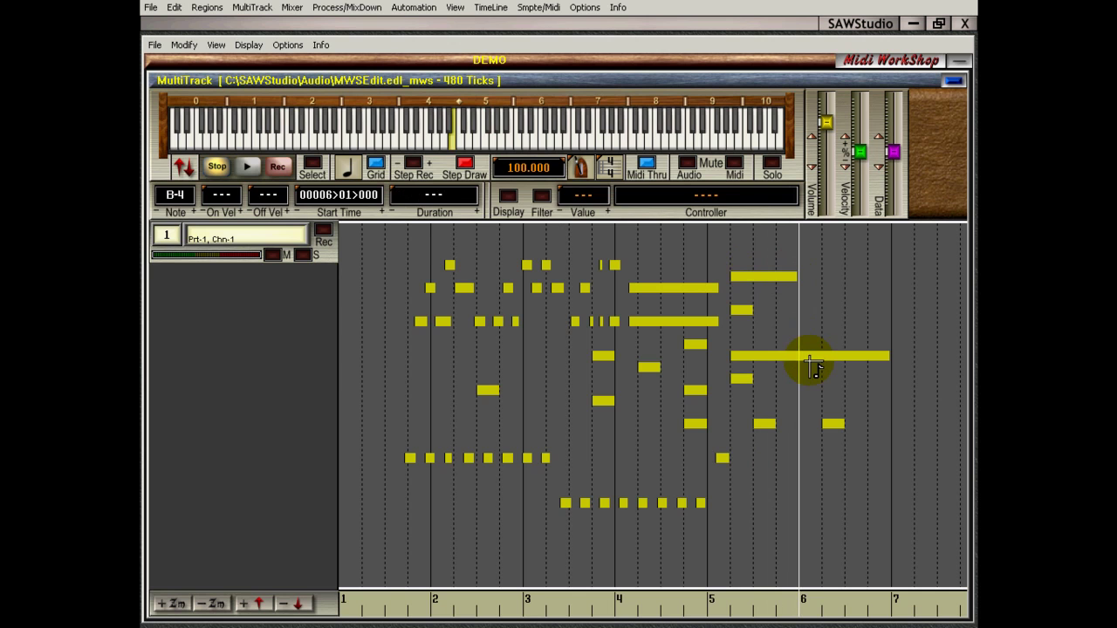
# Leave step drawing and display the controller data of track 2
pyautogui.click(464, 163)
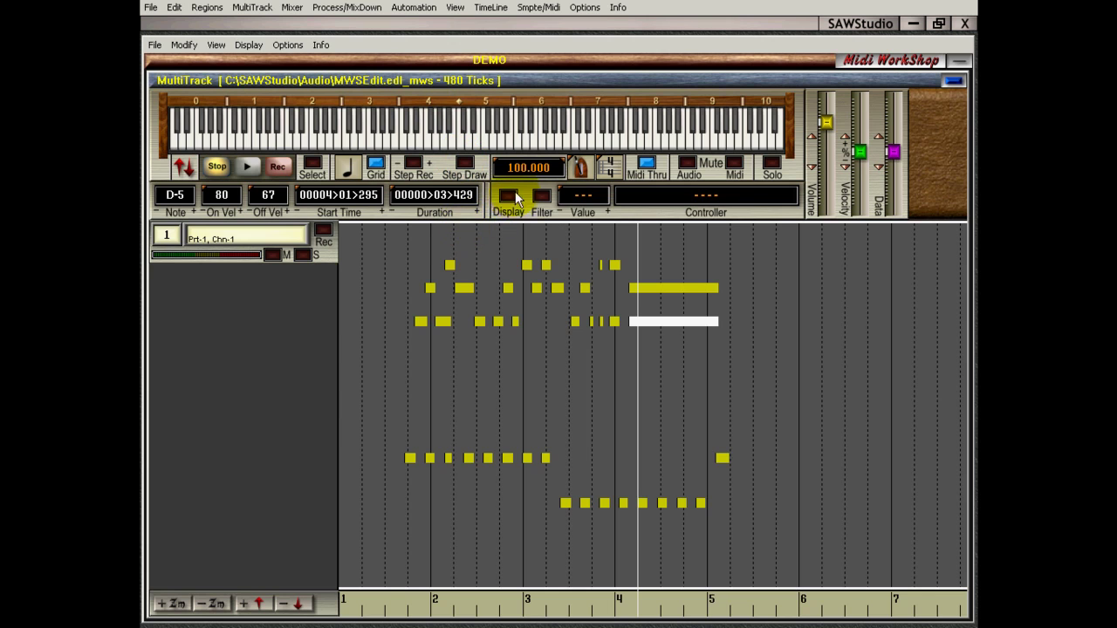
pyautogui.click(508, 195)
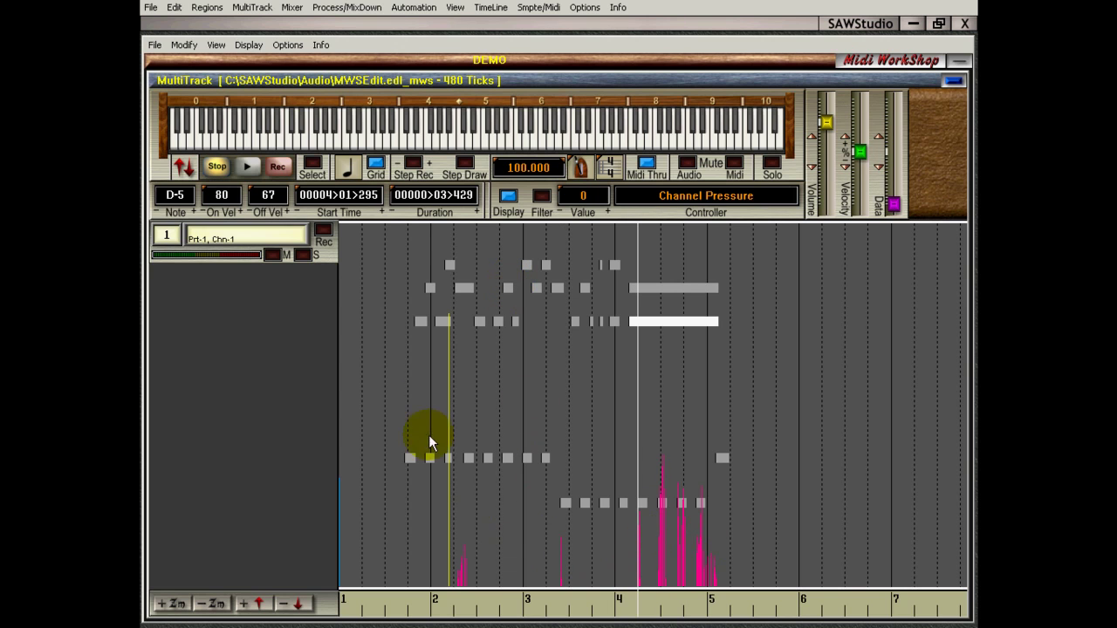
pyautogui.press('Down')
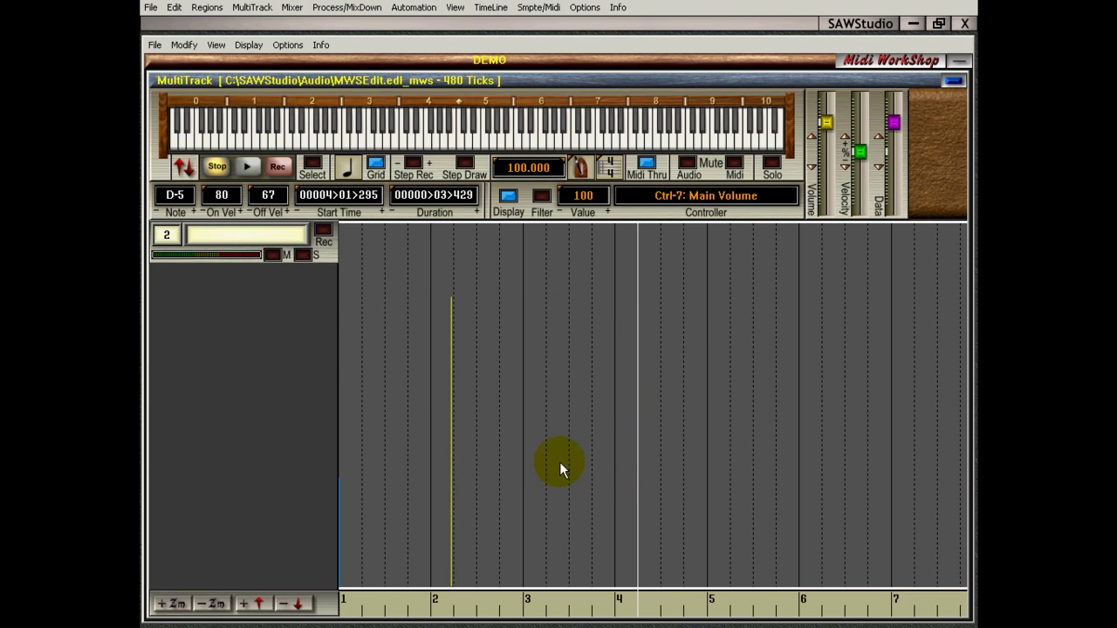
# Turn off grid snapping and place the cursor just after the Main Volume entry near beat 2 of bar 2
pyautogui.click(683, 447)
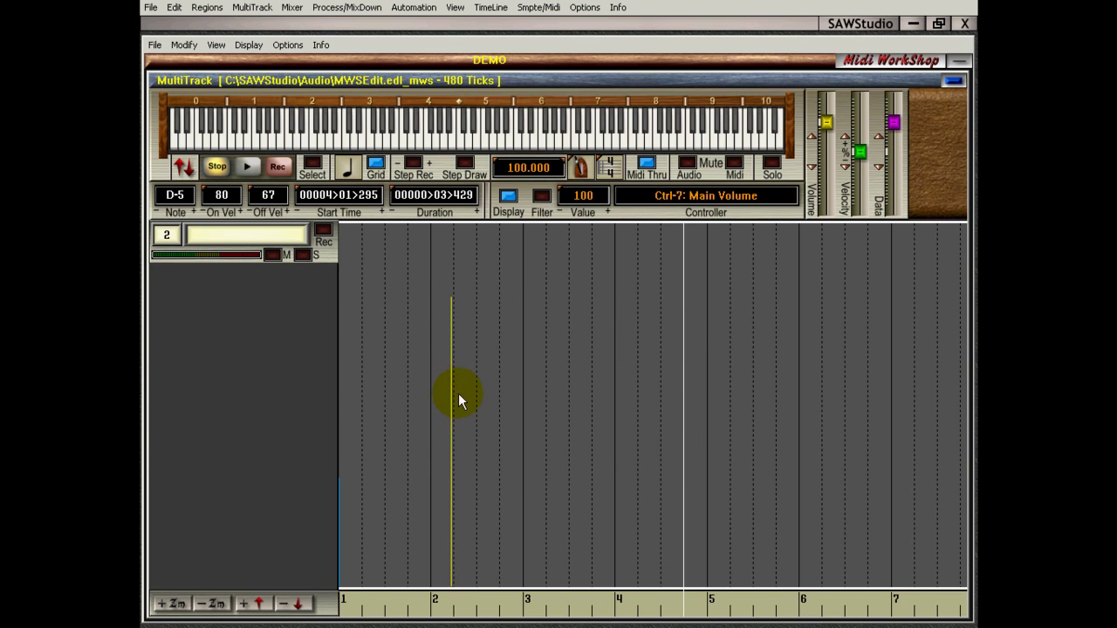
pyautogui.click(453, 415)
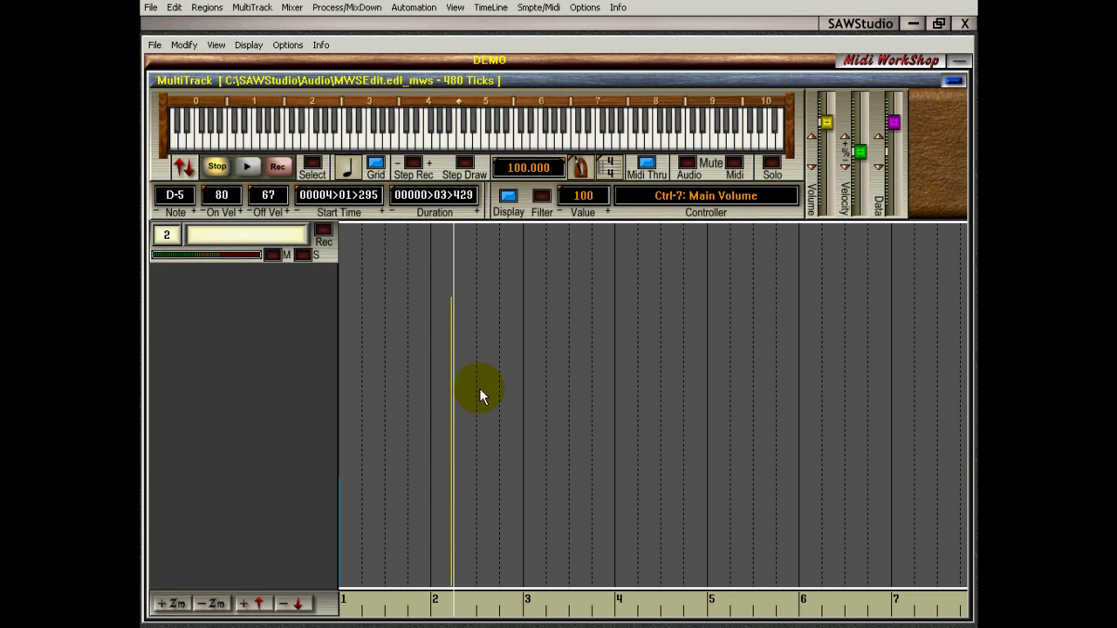
pyautogui.click(374, 166)
pyautogui.click(463, 415)
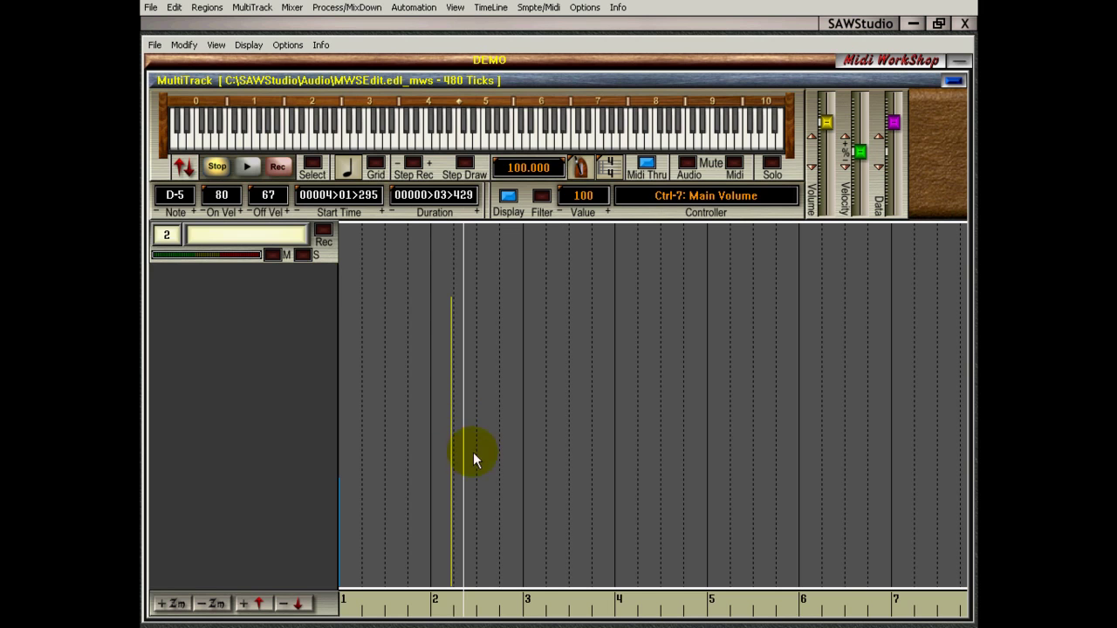
# Try cursor positions before, on and after the Main Volume entry in bar 2, ending just after it
pyautogui.moveTo(401, 370); pyautogui.dragTo(469, 354)
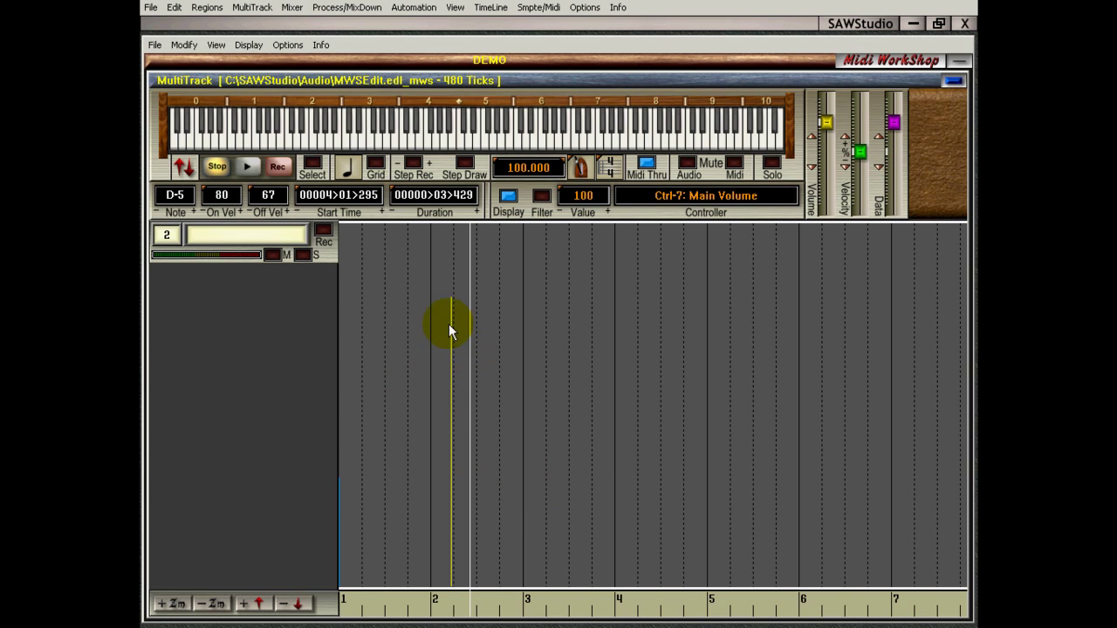
pyautogui.click(451, 409)
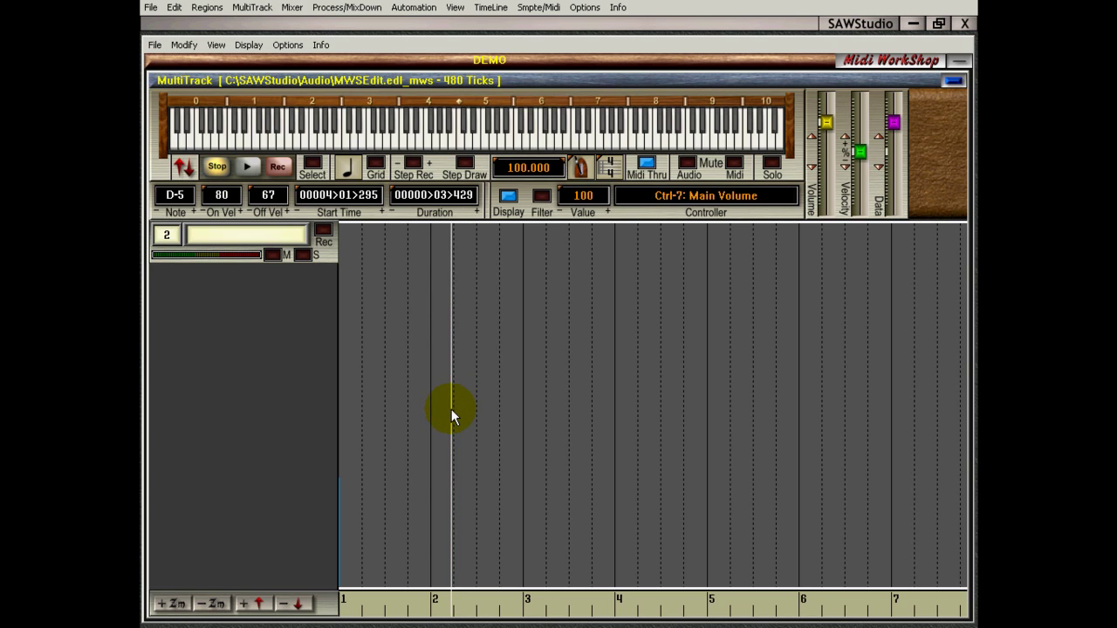
pyautogui.click(400, 412)
pyautogui.click(487, 407)
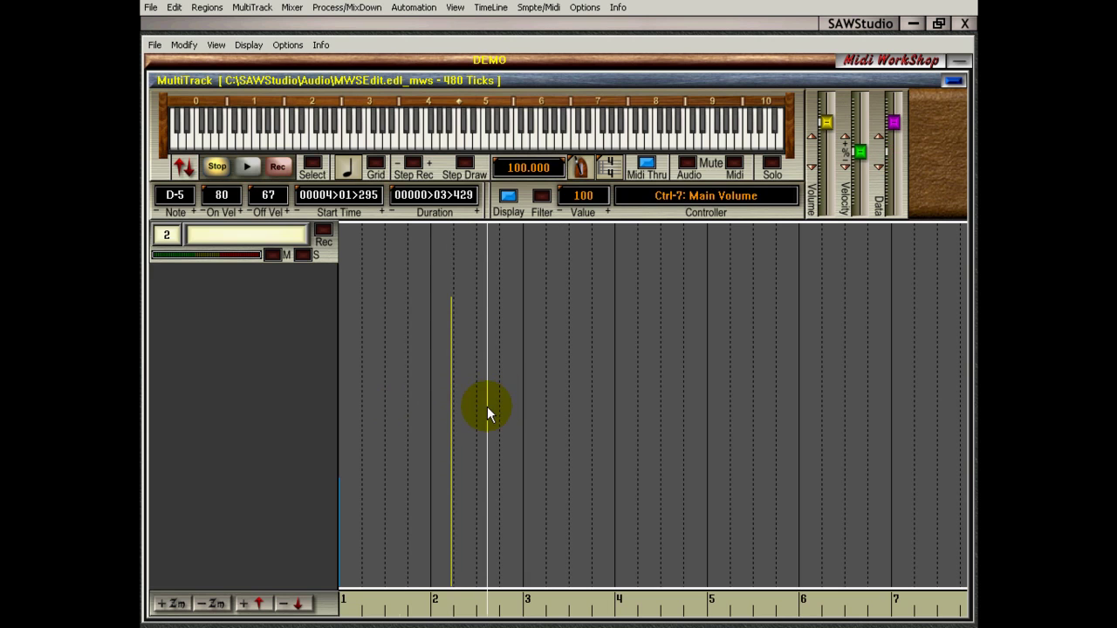
pyautogui.click(465, 406)
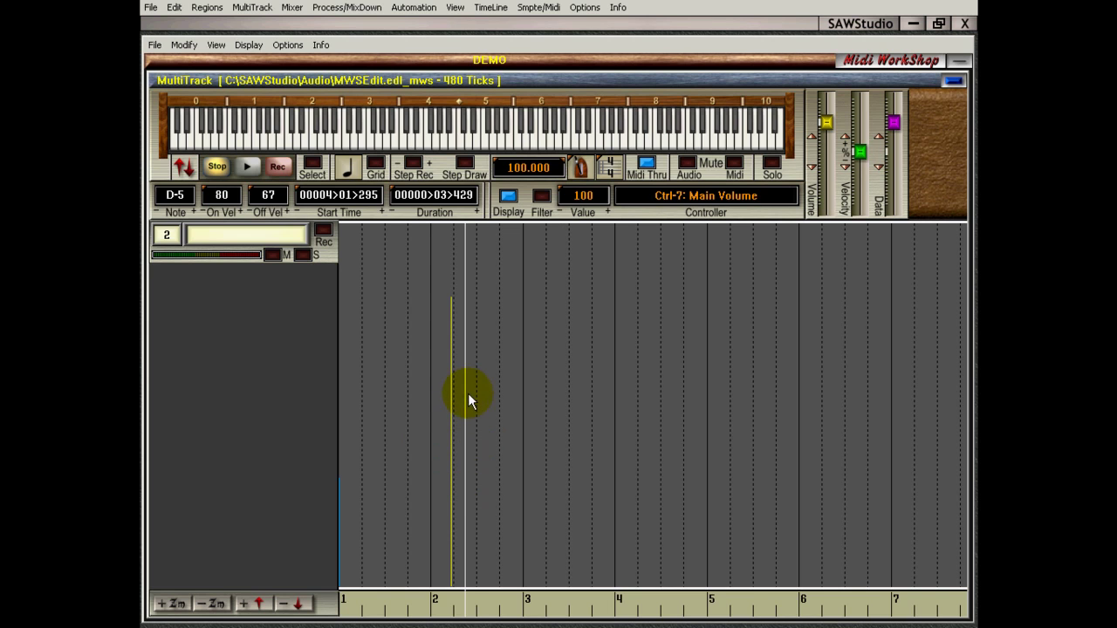
pyautogui.click(463, 414)
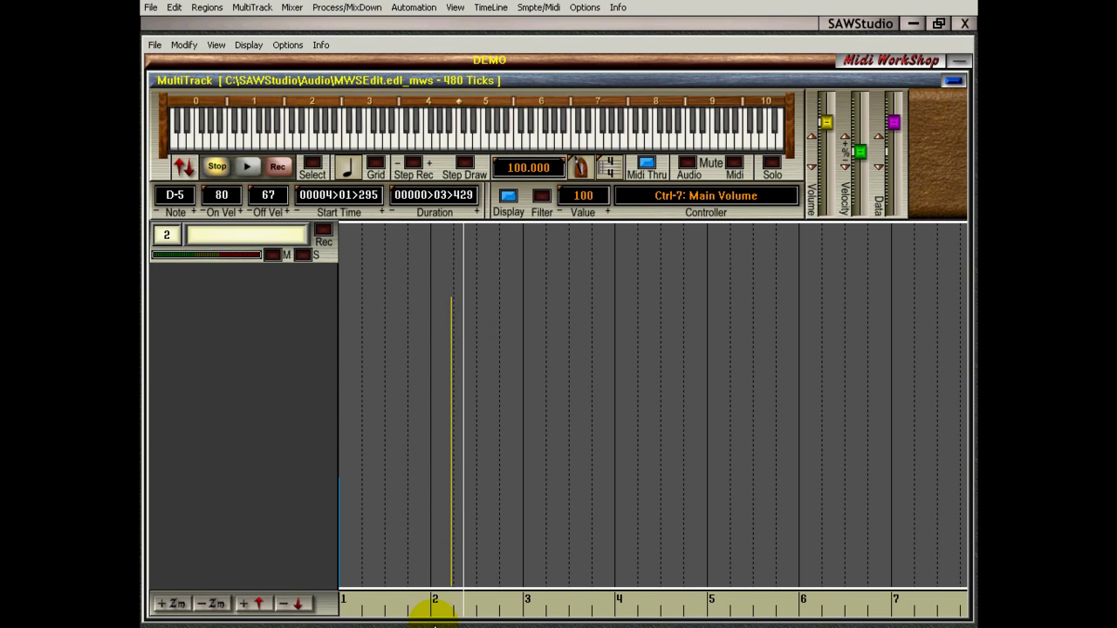
# Mark trial time ranges over the volume entry, the widest from before bar 2 to just before bar 7, and clear the marking
pyautogui.moveTo(428, 602); pyautogui.dragTo(472, 601)
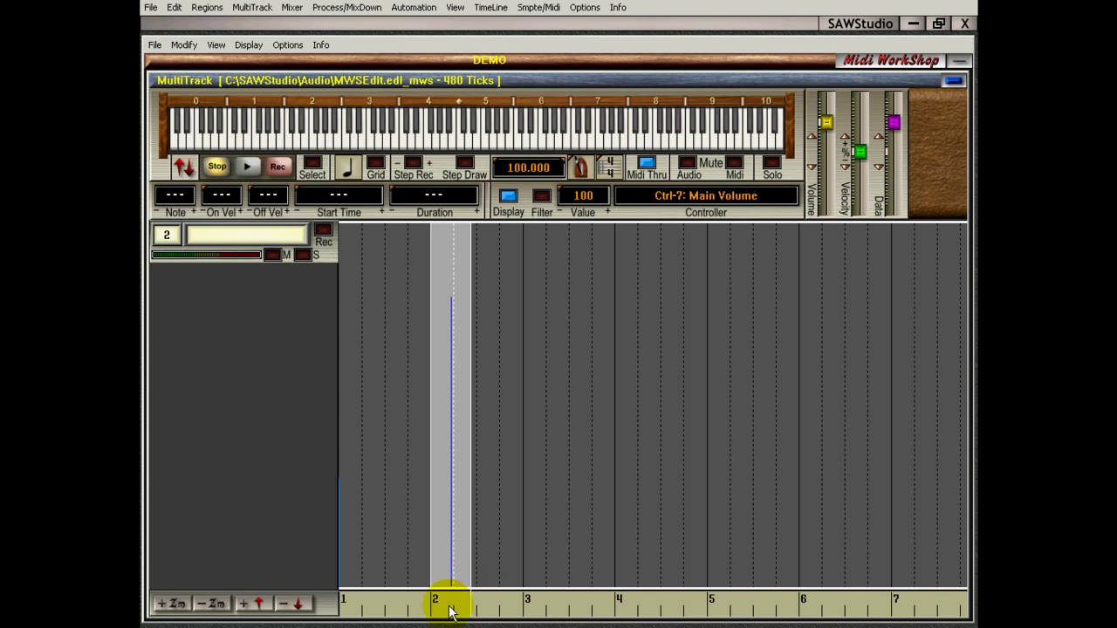
pyautogui.moveTo(429, 599); pyautogui.dragTo(580, 602)
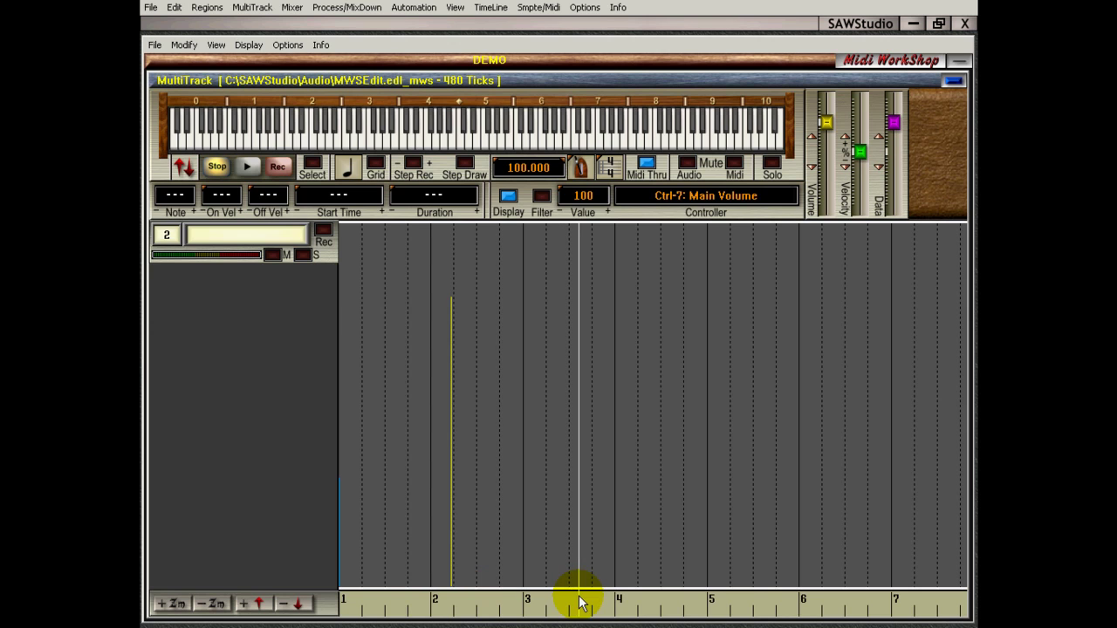
pyautogui.moveTo(424, 601); pyautogui.dragTo(879, 600)
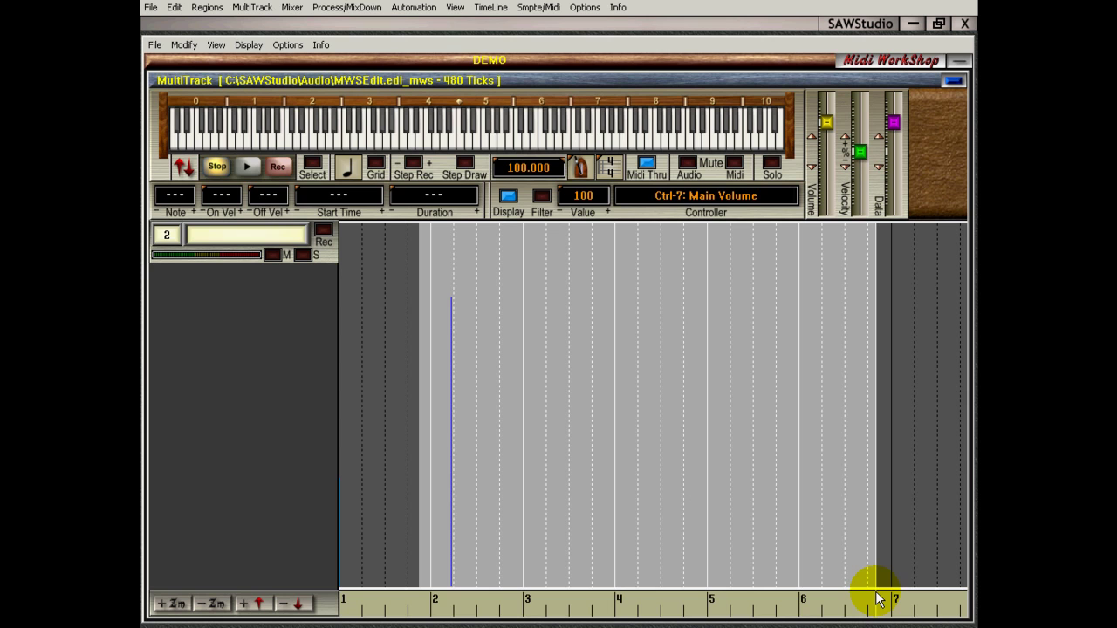
pyautogui.click(530, 568)
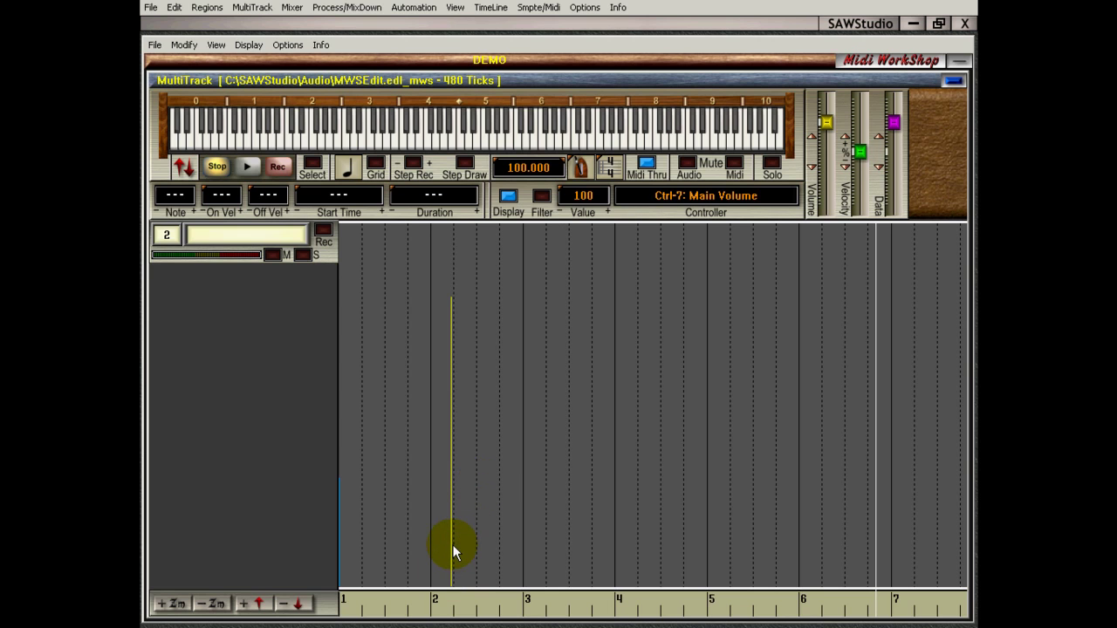
# Mark a narrow range around the volume entry in bar 2 and move it to about beat 3 of bar 4
pyautogui.click(443, 602)
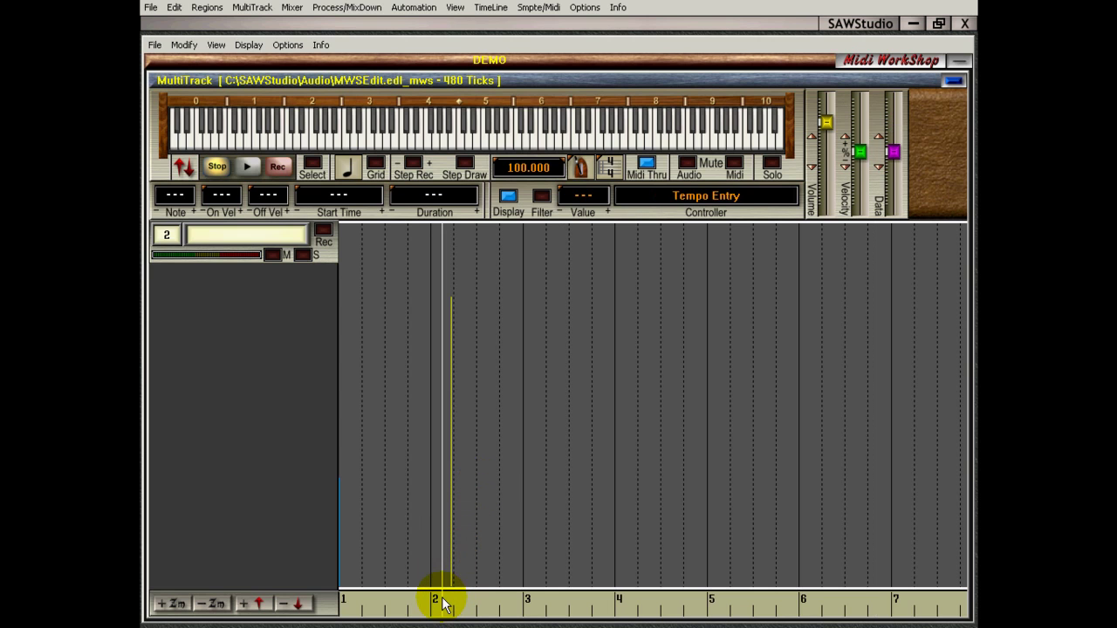
pyautogui.moveTo(442, 602); pyautogui.dragTo(468, 602)
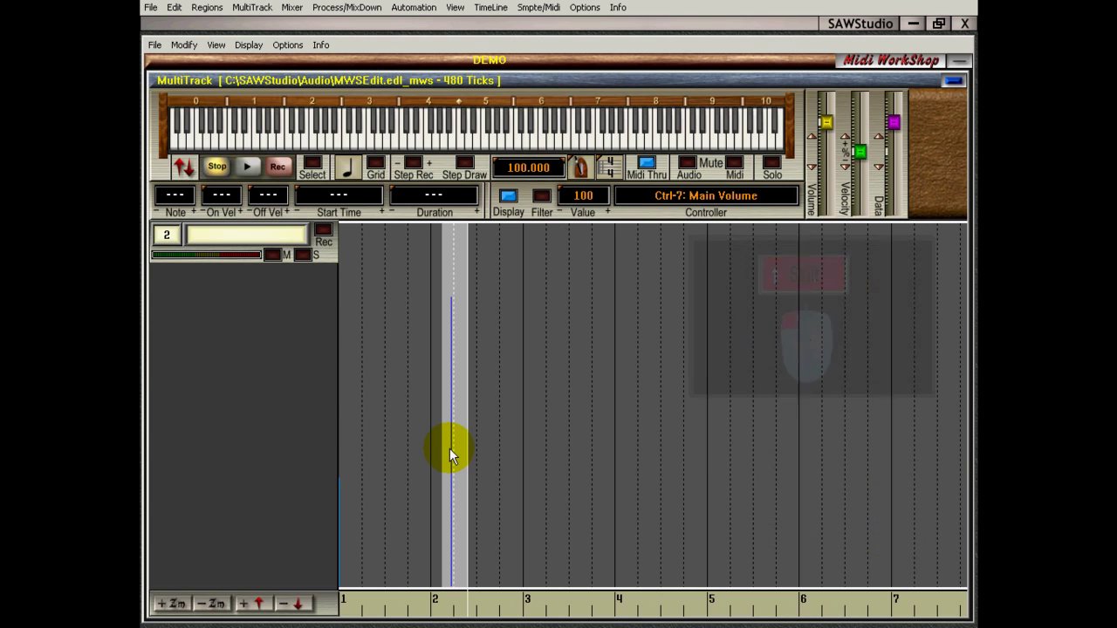
pyautogui.click(442, 447)
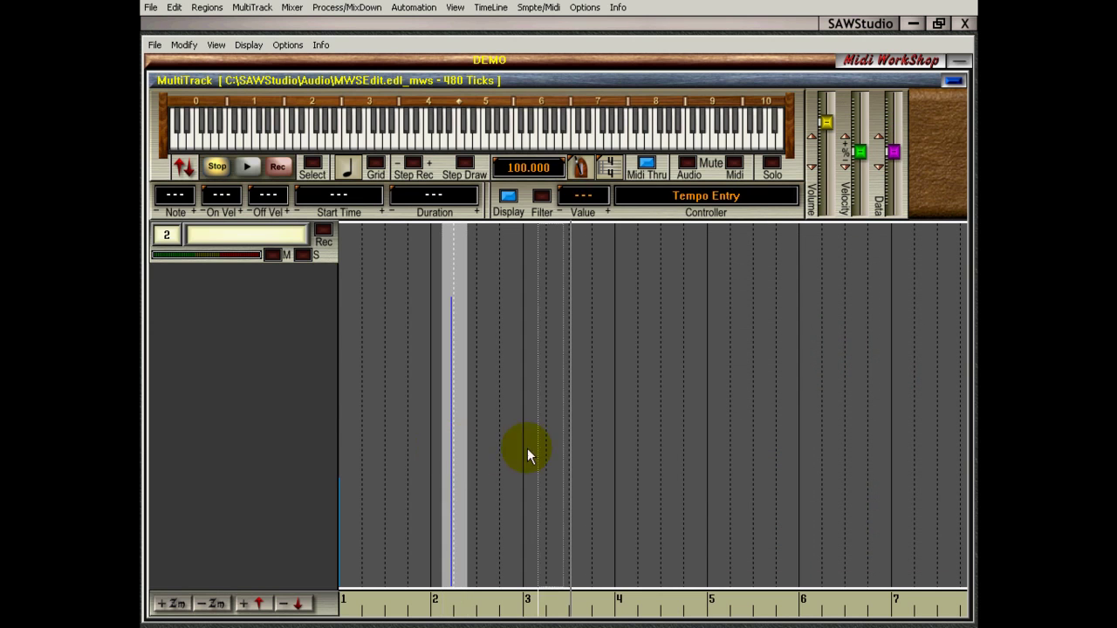
pyautogui.click(650, 448)
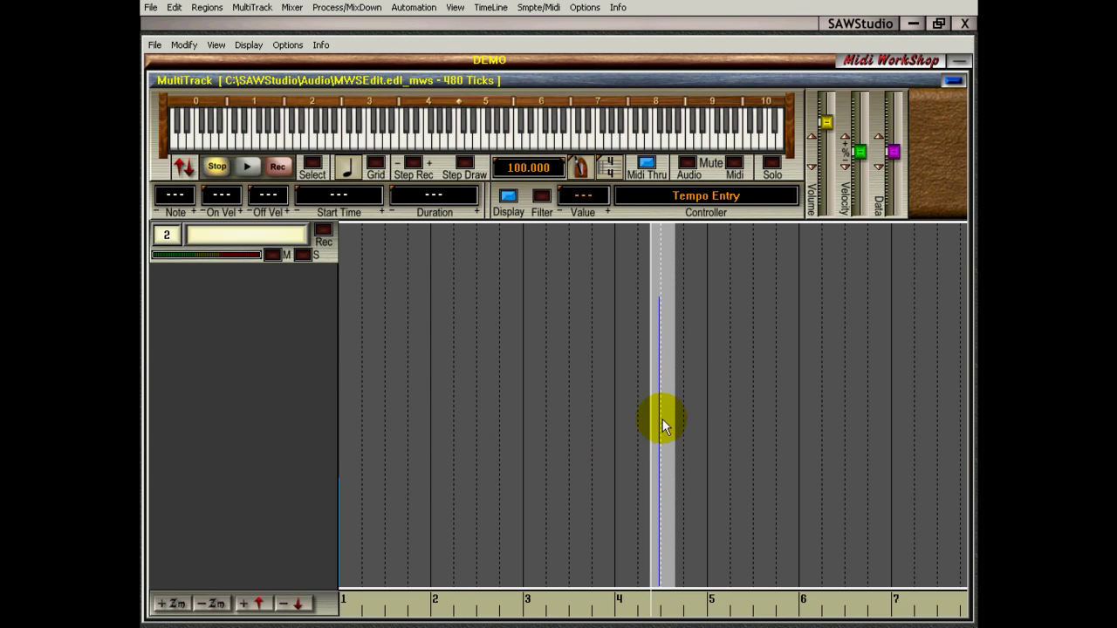
# Move the marked volume entry back to just after beat 2 of bar 2 and return to the view of all tracks
pyautogui.click(662, 419)
pyautogui.click(463, 419)
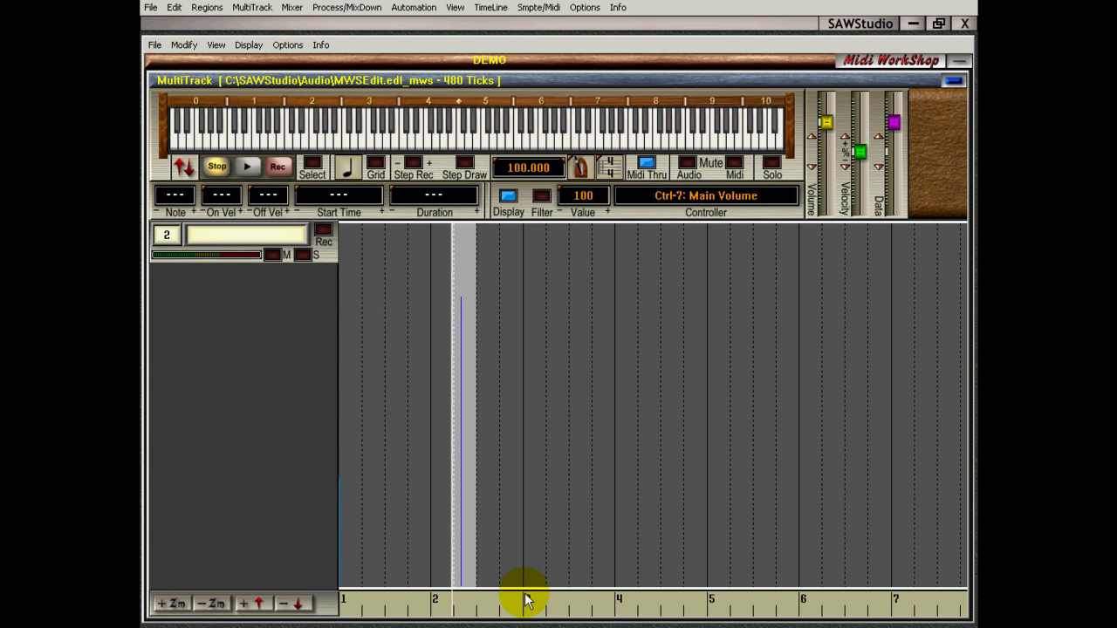
pyautogui.click(527, 601)
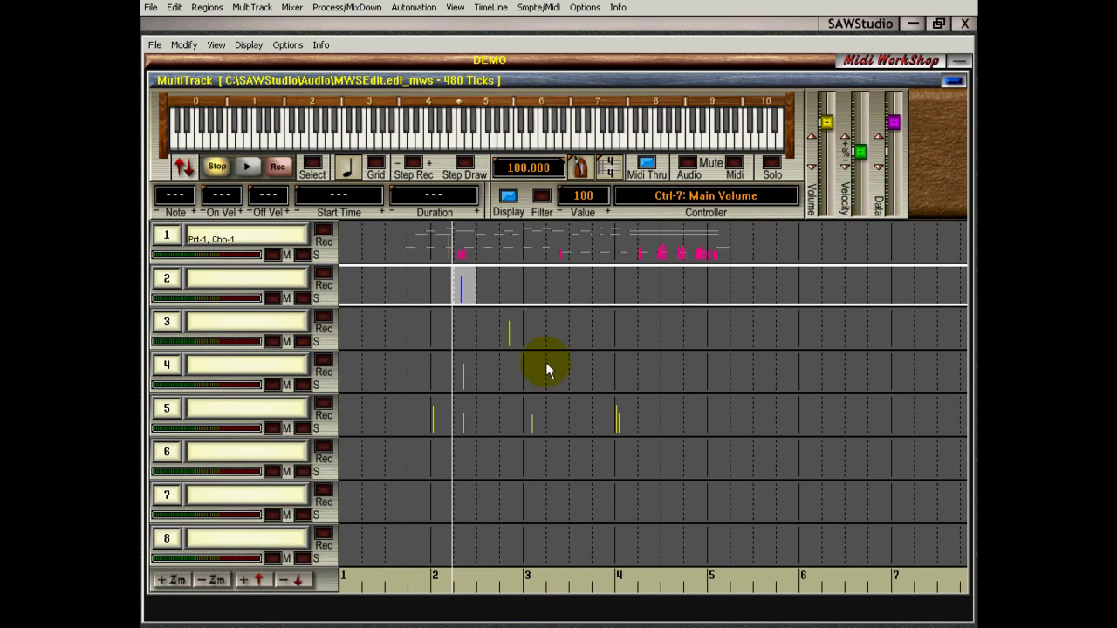
# Copy the marked volume entry from track 2 to the same position in bar 2 on track 6
pyautogui.click(443, 282)
pyautogui.click(461, 288)
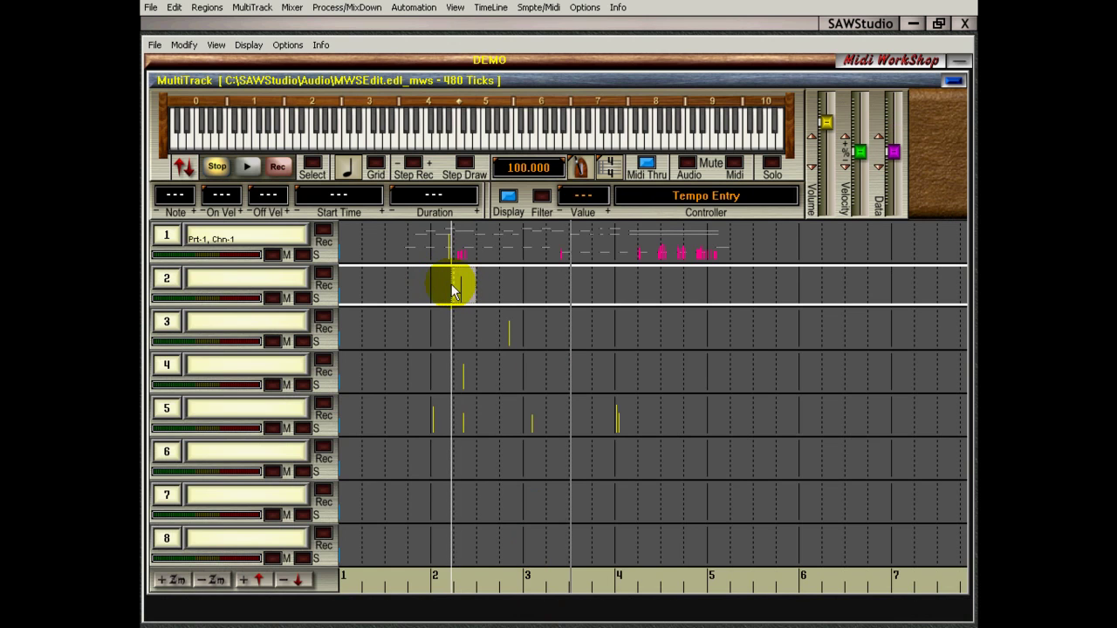
pyautogui.click(451, 462)
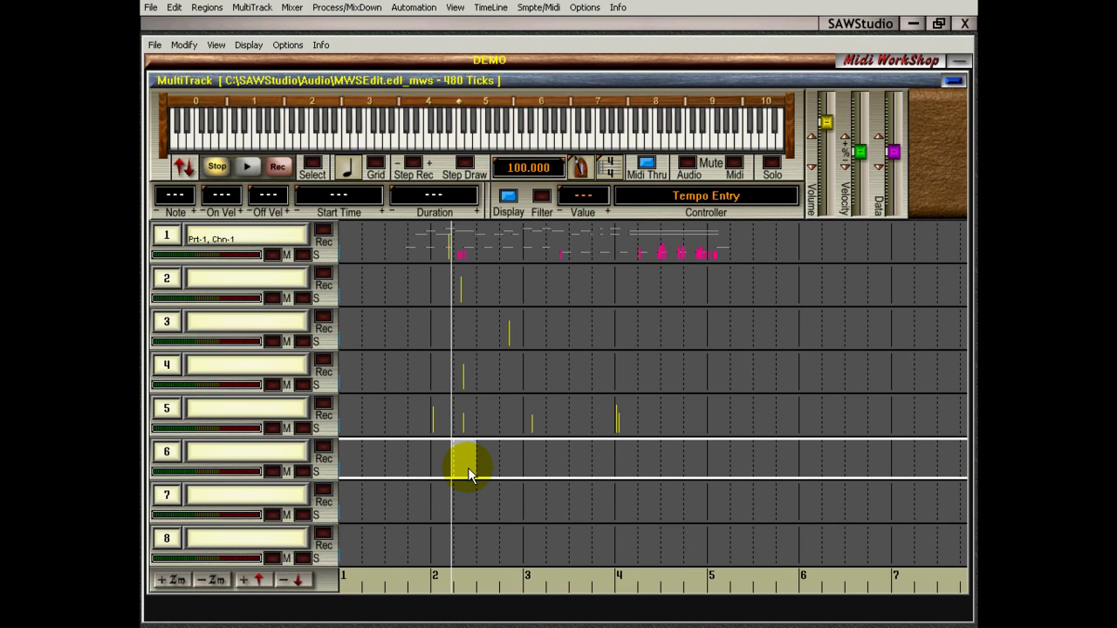
pyautogui.click(468, 472)
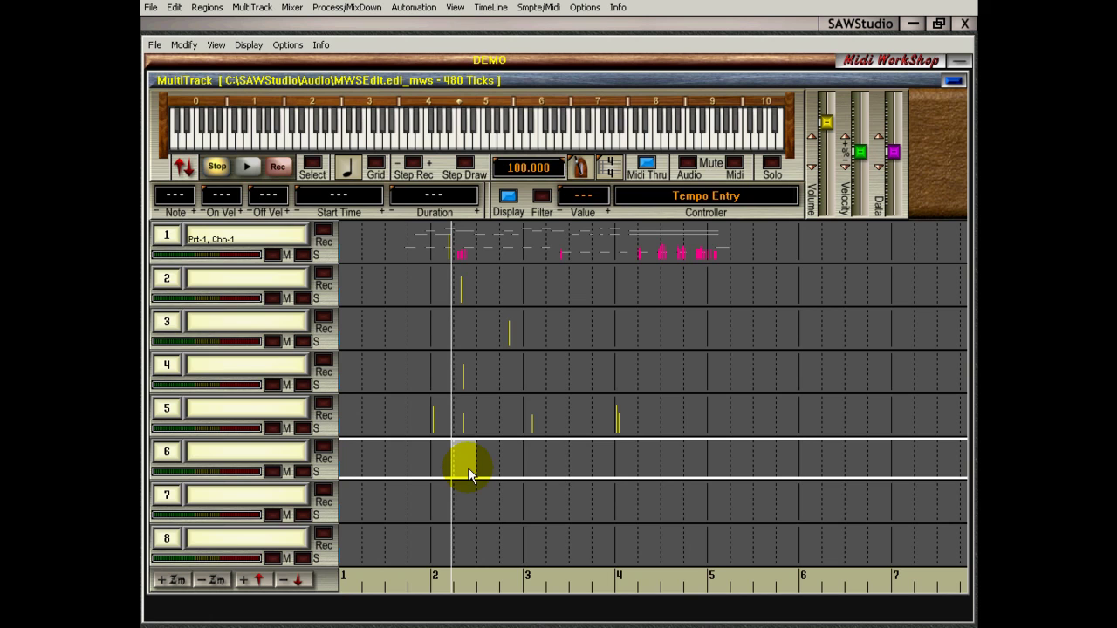
# In the single-track view of track 2, move the marked volume entry to about beat 4 of bar 4 and back to beat 3 of bar 2
pyautogui.click(458, 293)
pyautogui.press('BackSpace')
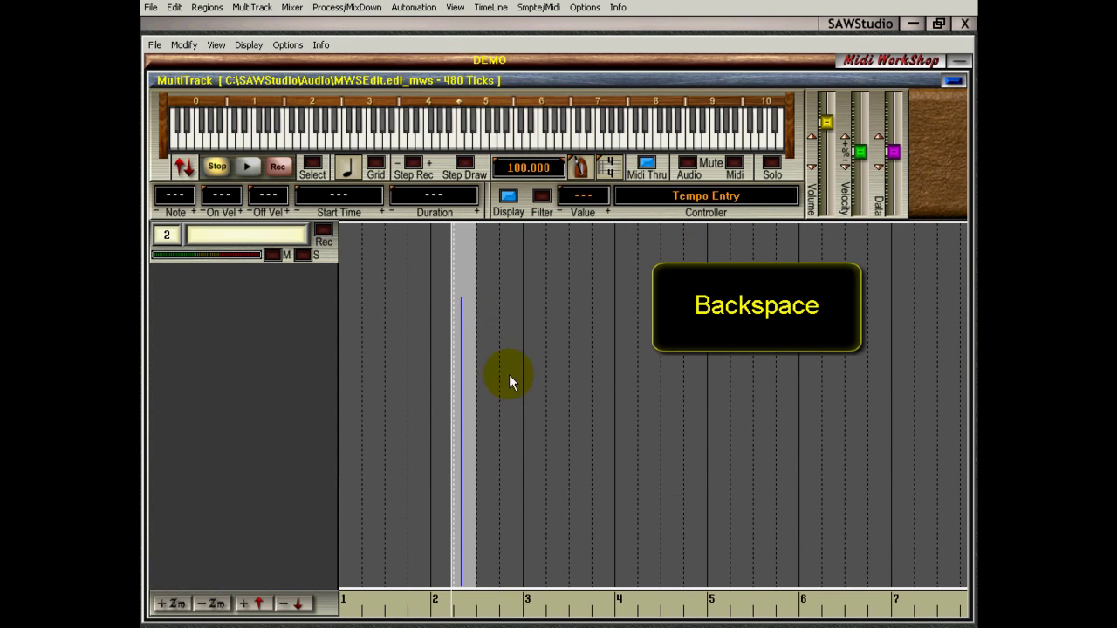
pyautogui.click(676, 404)
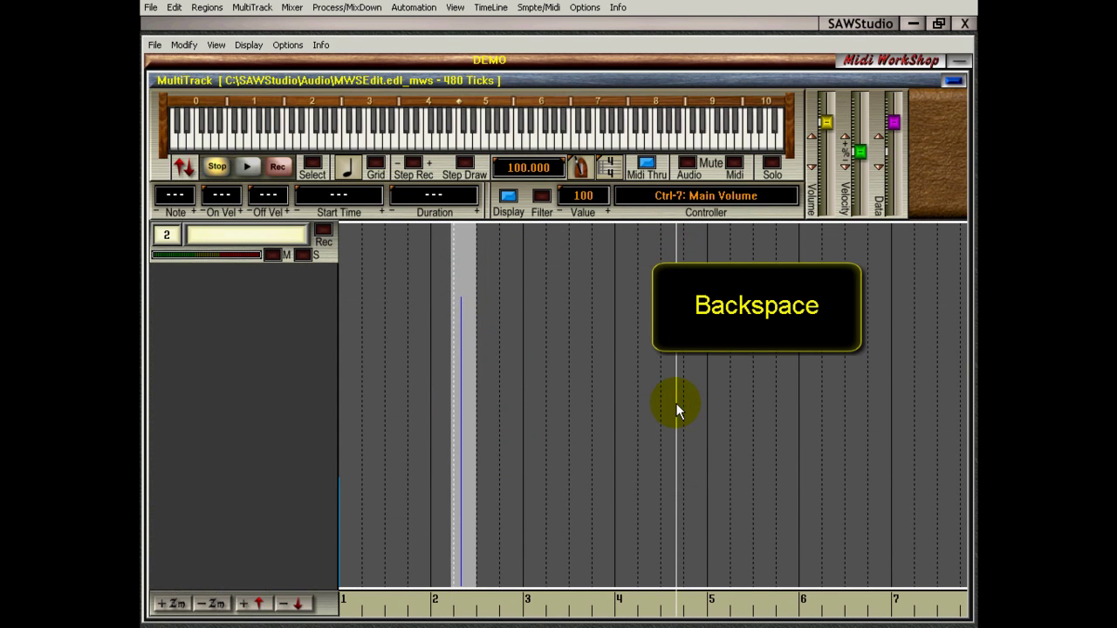
pyautogui.click(677, 403)
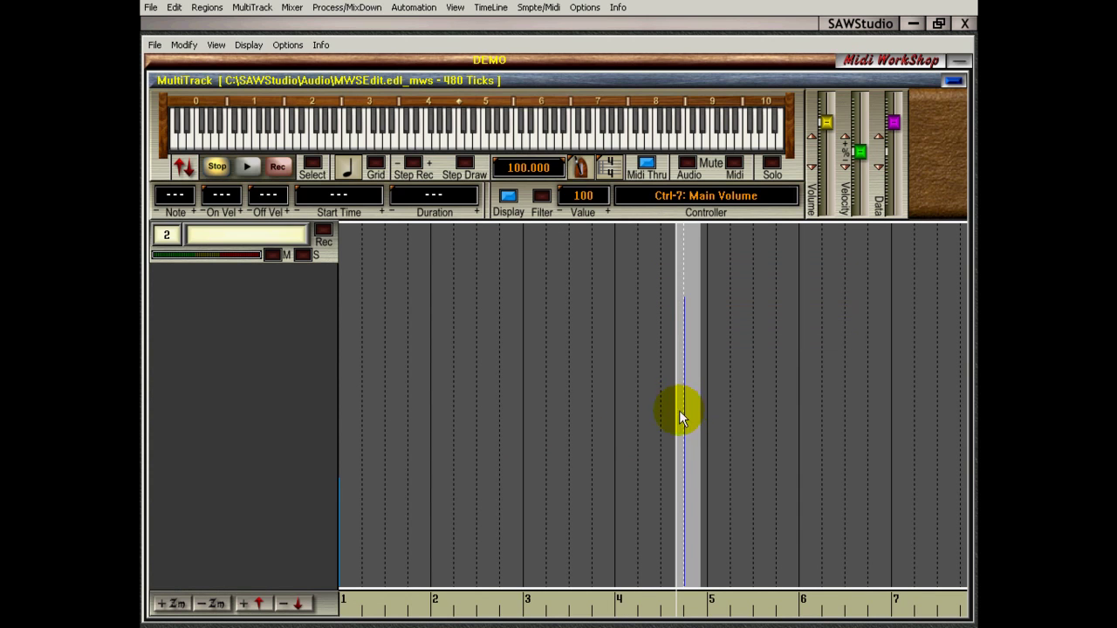
pyautogui.click(468, 404)
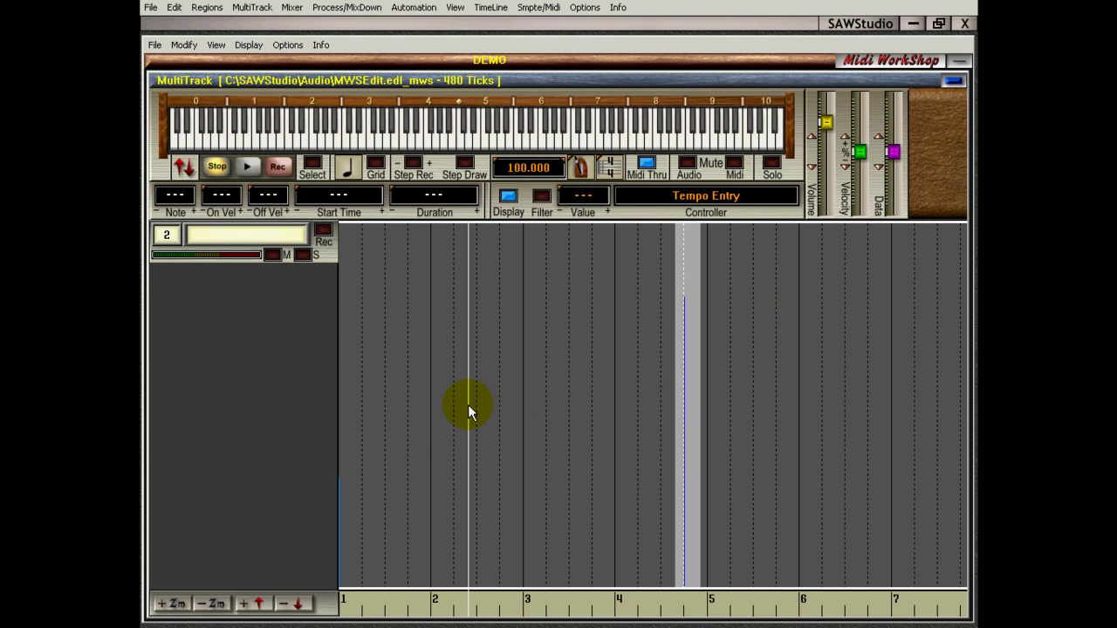
pyautogui.click(468, 404)
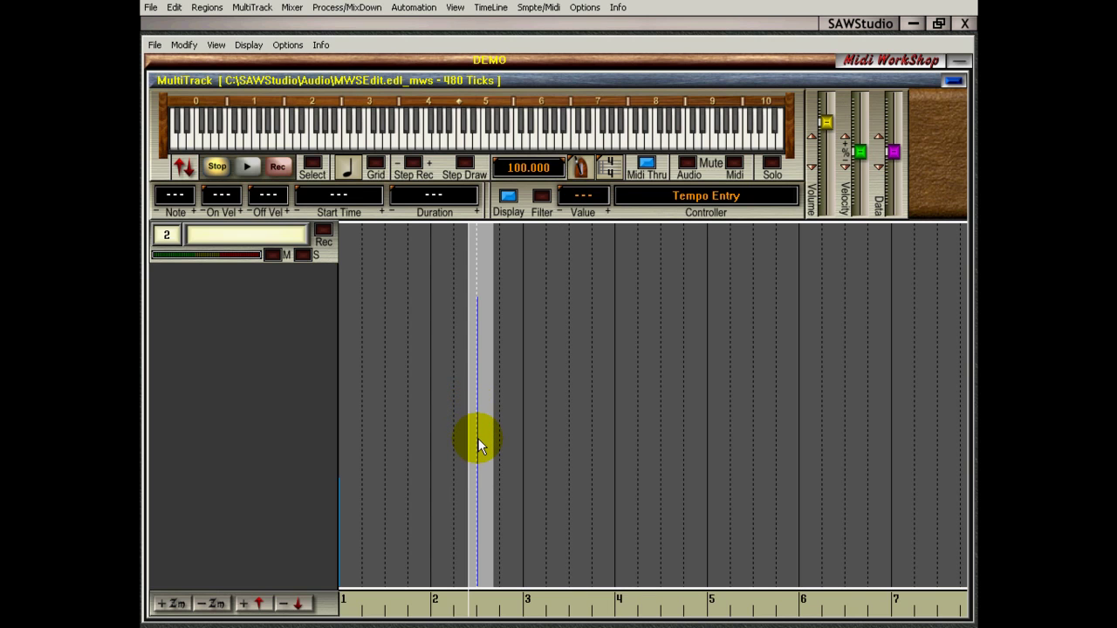
# Copy the marked volume entry to between beats 2 and 3 of bar 4 and to just after the start of bar 6
pyautogui.click(467, 439)
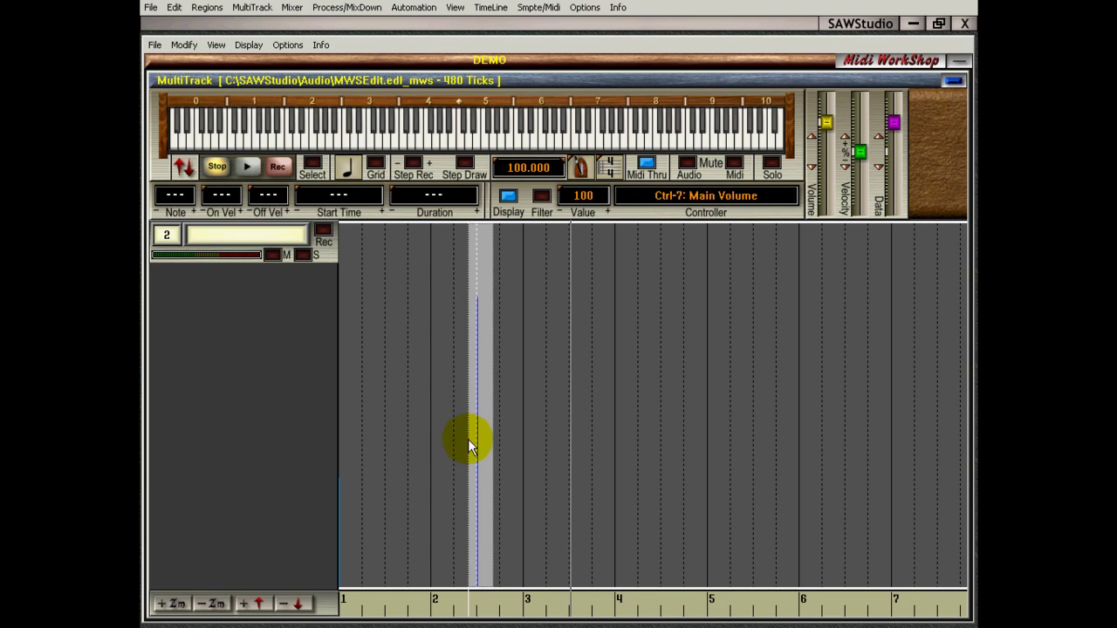
pyautogui.click(641, 440)
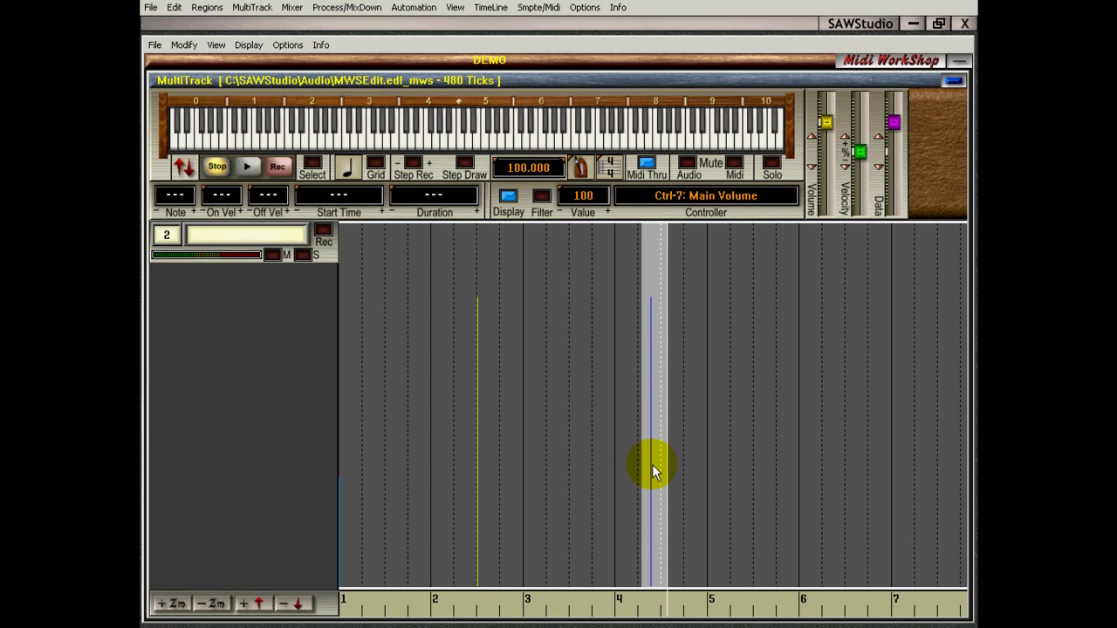
pyautogui.click(796, 424)
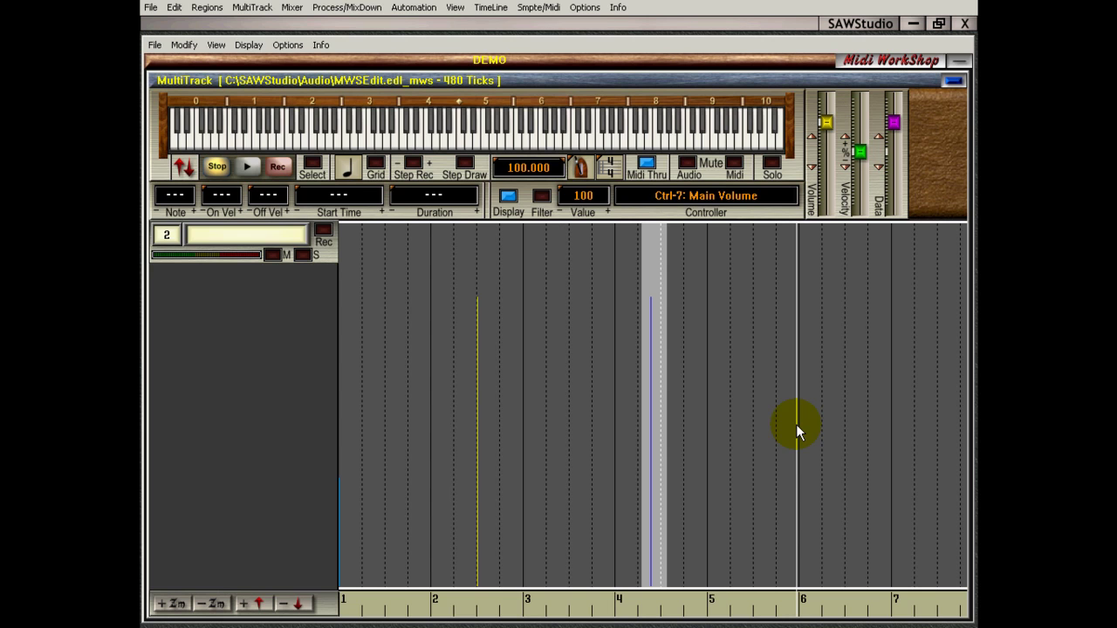
pyautogui.click(796, 424)
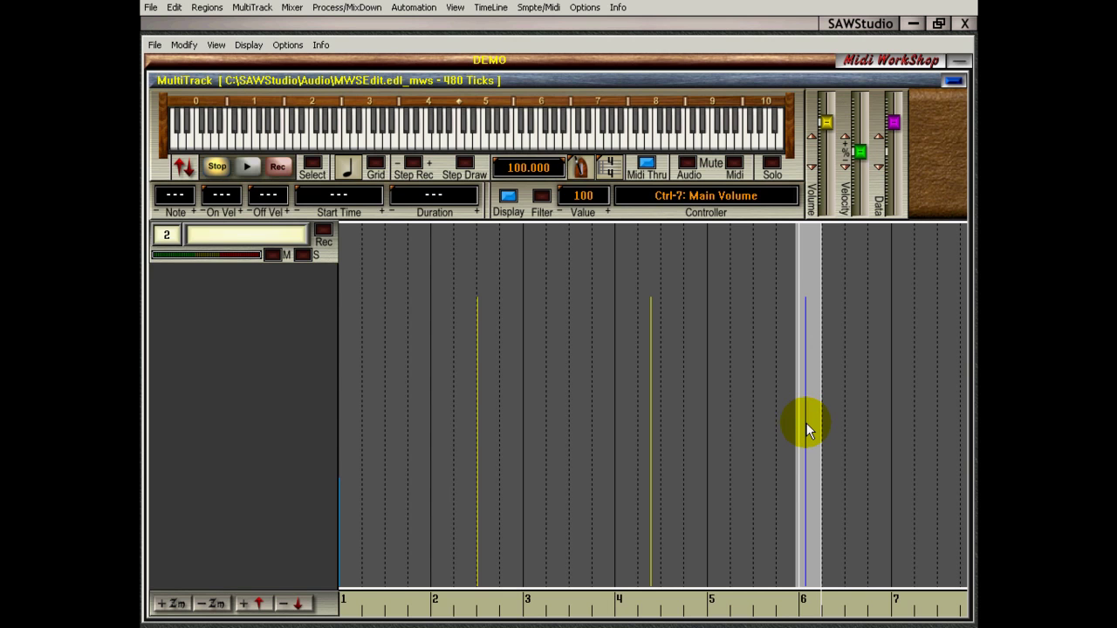
# Return to the view of all tracks and copy the marked bar 6 volume entry from track 2 to the same position on track 4
pyautogui.press('z')
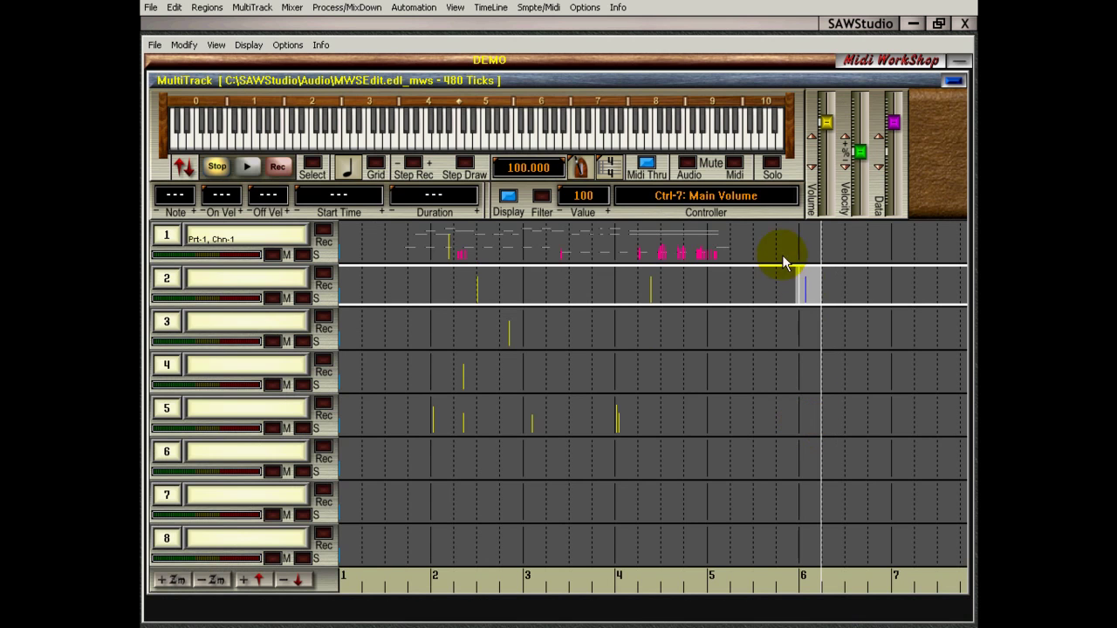
pyautogui.click(797, 288)
pyautogui.moveTo(797, 289); pyautogui.dragTo(797, 358)
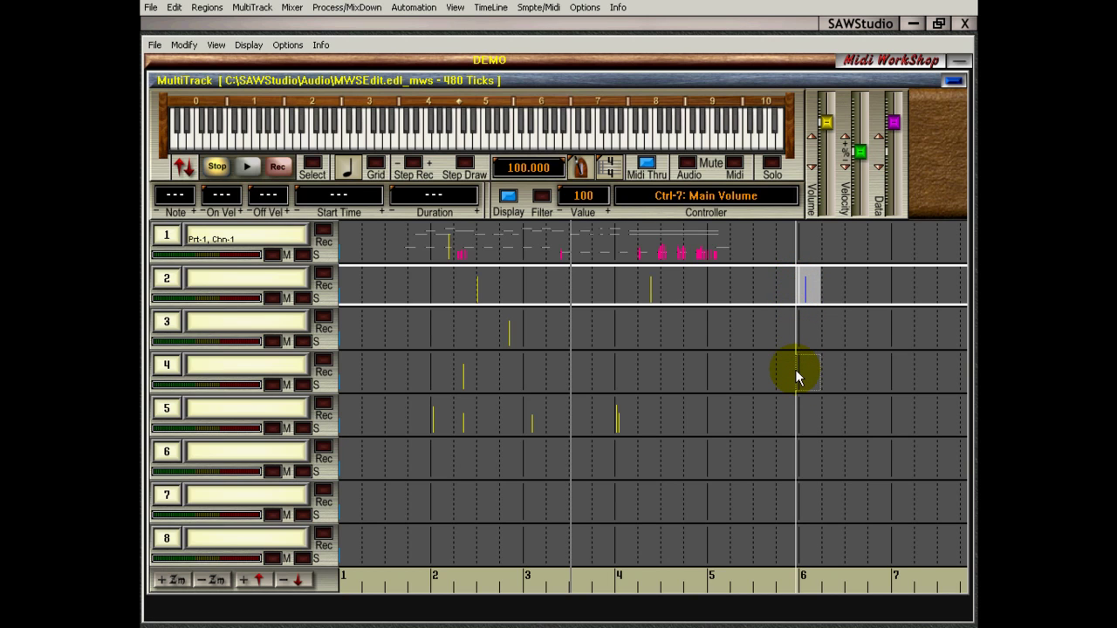
pyautogui.moveTo(795, 369); pyautogui.dragTo(795, 369)
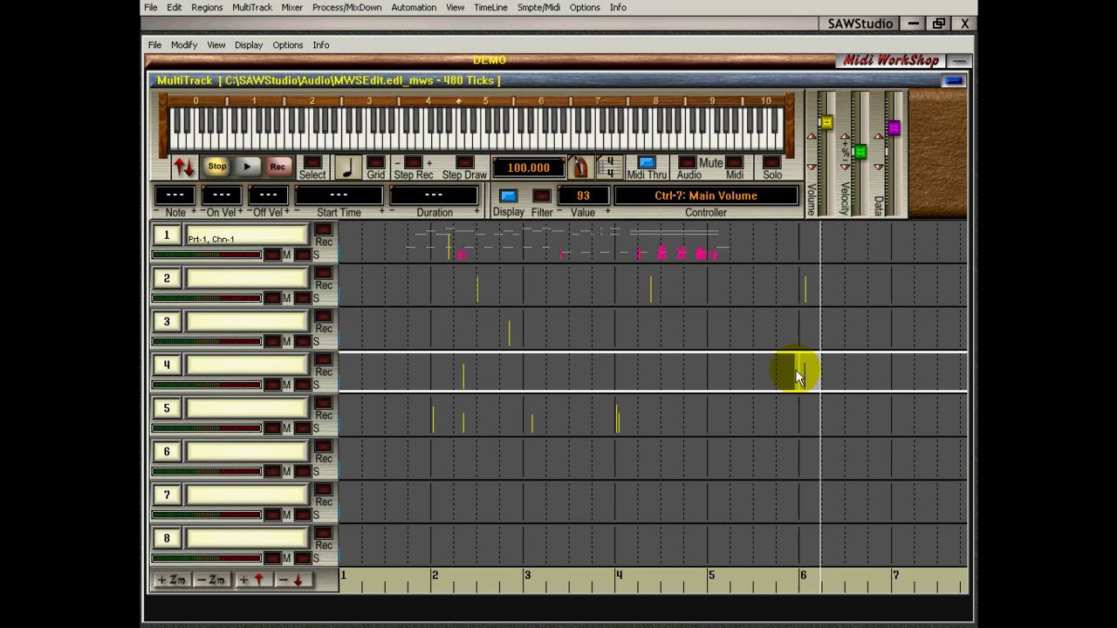
pyautogui.click(794, 373)
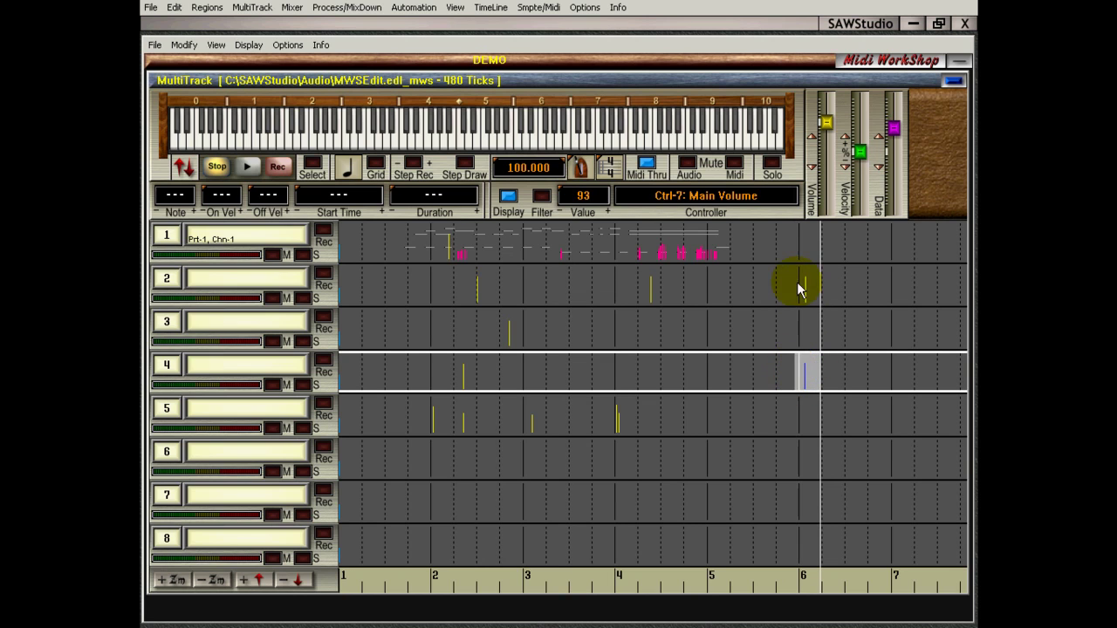
# Step through the single-track views up to track 1 and back to track 2, and delete the marked volume entry in bar 6
pyautogui.doubleClick(512, 382)
pyautogui.press('Up')
pyautogui.press('Up')
pyautogui.press('Up')
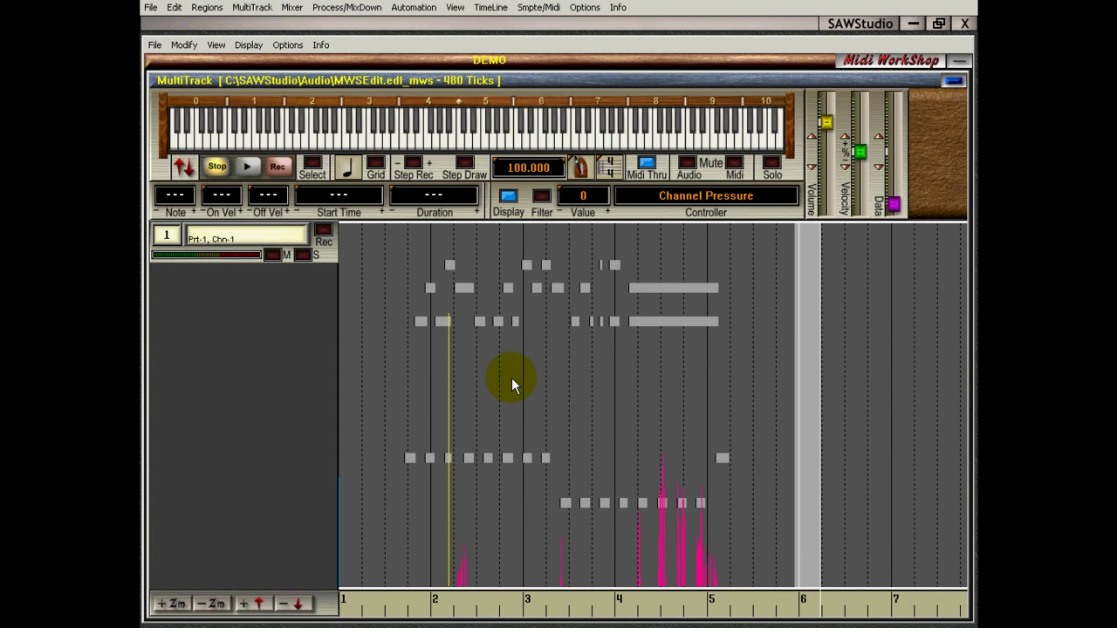
pyautogui.press('Down')
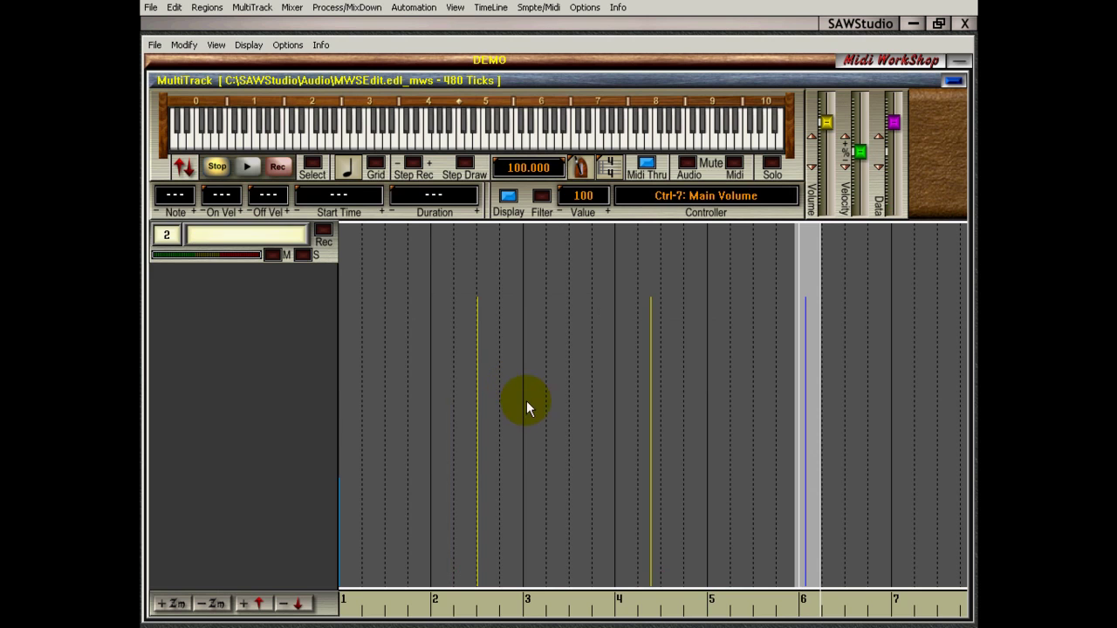
pyautogui.click(565, 420)
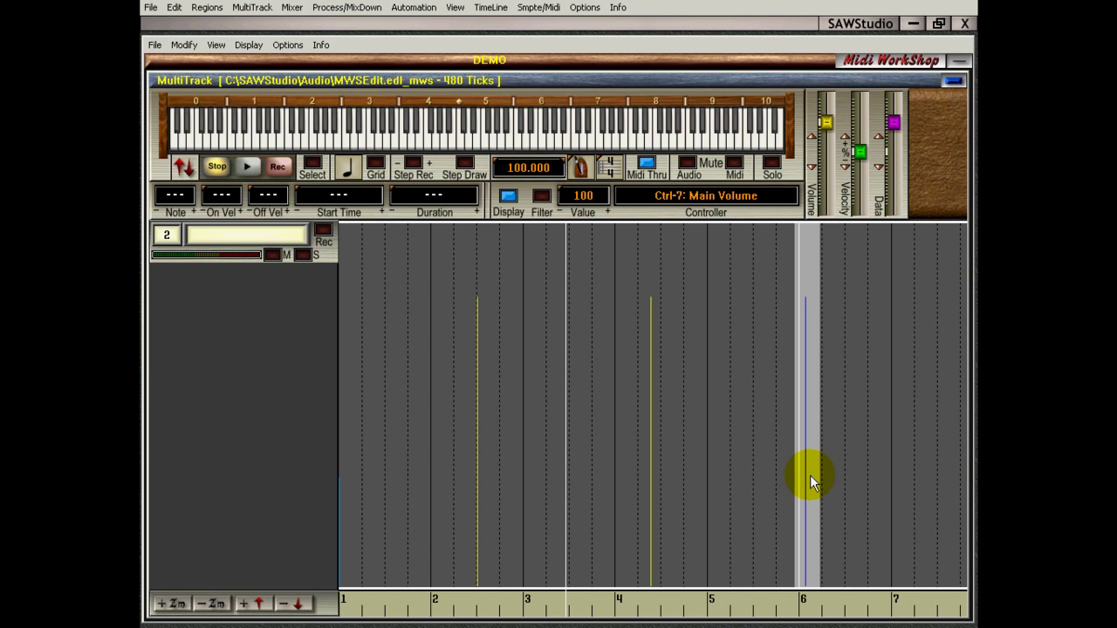
pyautogui.press('Delete')
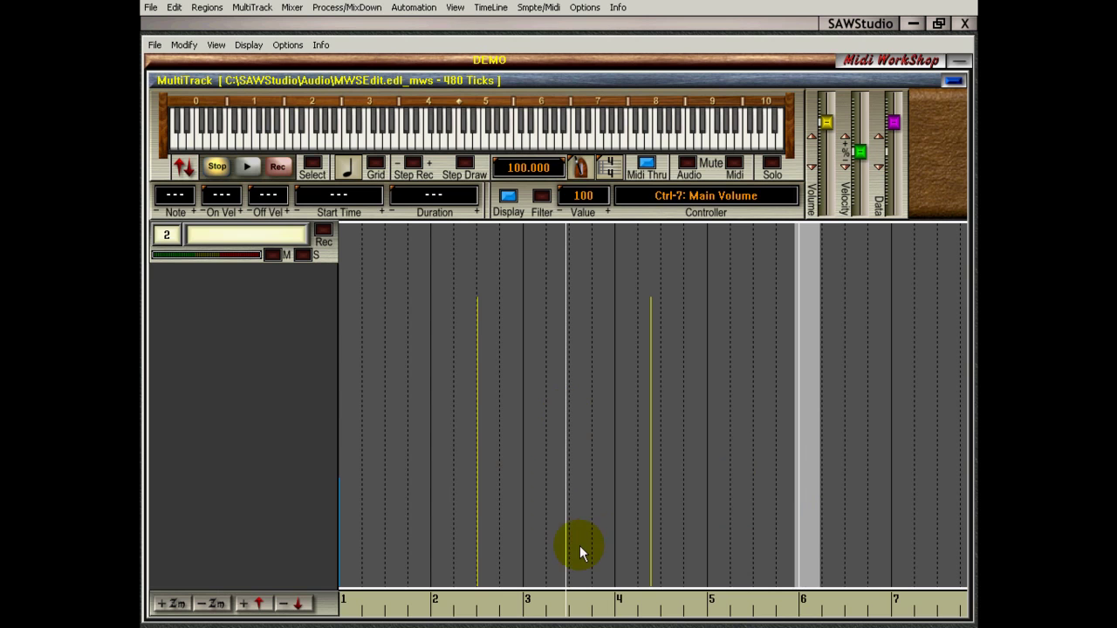
# Mark a narrow range around the volume entry in bar 4, delete the entry and undo the deletion
pyautogui.click(643, 599)
pyautogui.keyDown('shift'); pyautogui.click(673, 602); pyautogui.keyUp('shift')
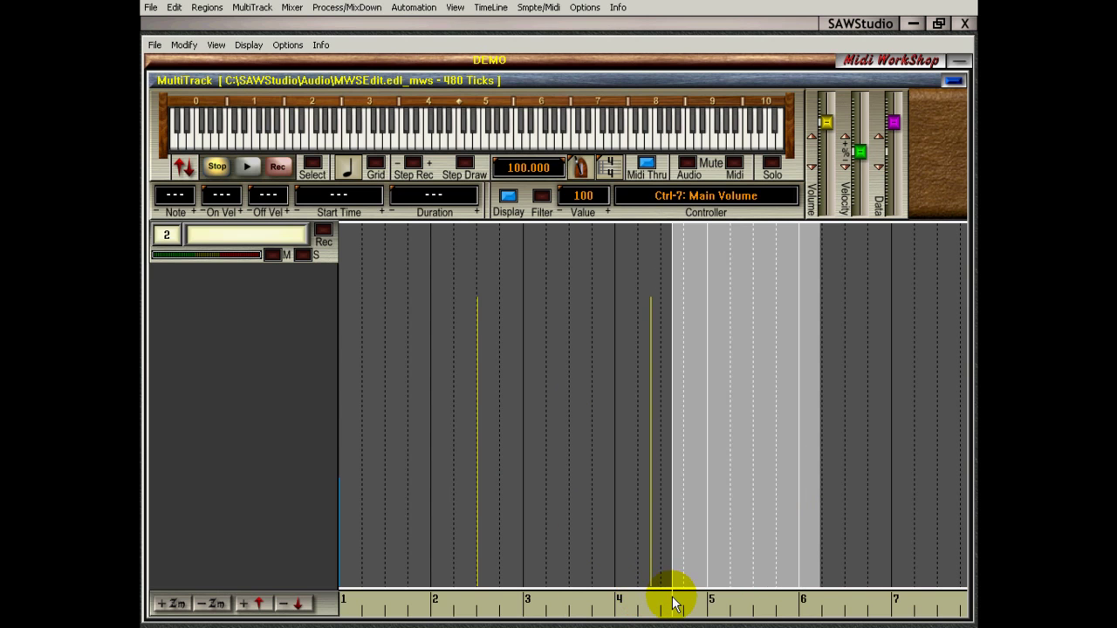
pyautogui.click(672, 602)
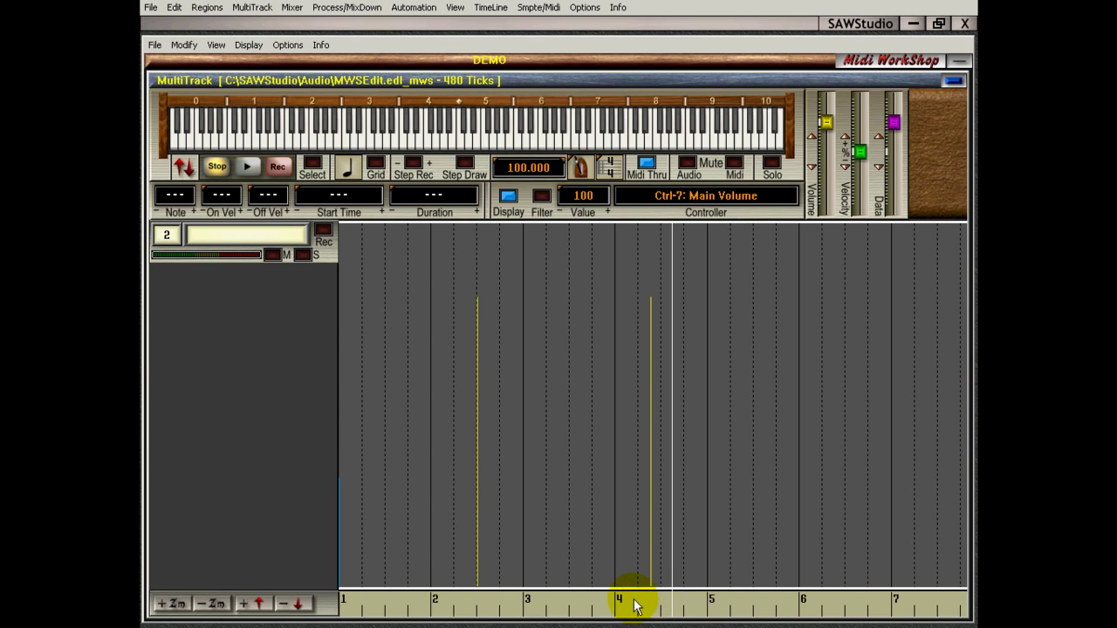
pyautogui.click(634, 602)
pyautogui.keyDown('shift'); pyautogui.click(648, 608); pyautogui.keyUp('shift')
pyautogui.keyDown('shift'); pyautogui.click(663, 611); pyautogui.keyUp('shift')
pyautogui.press('Delete')
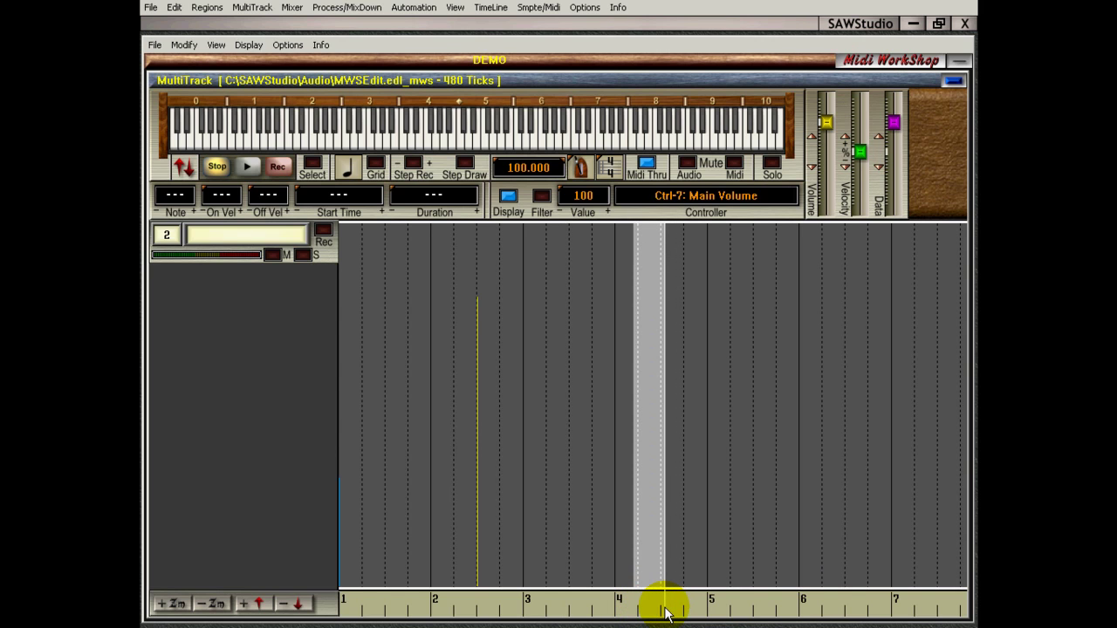
pyautogui.hotkey('ctrl', 'z')
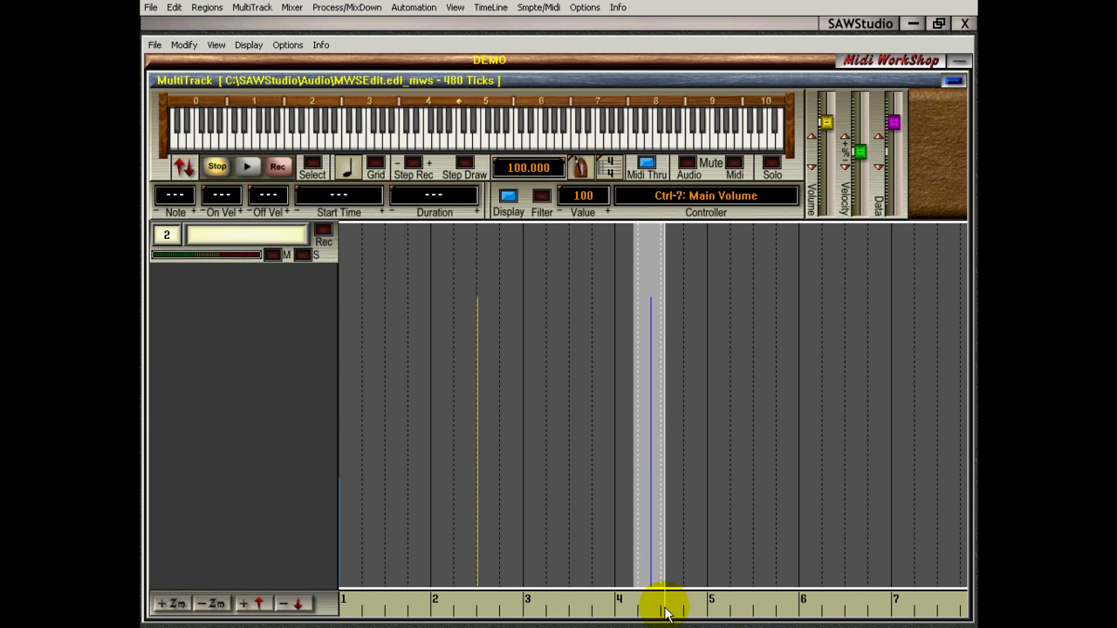
# Delete the volume entry at beat 3 of bar 2 and clear the range marking
pyautogui.click(447, 494)
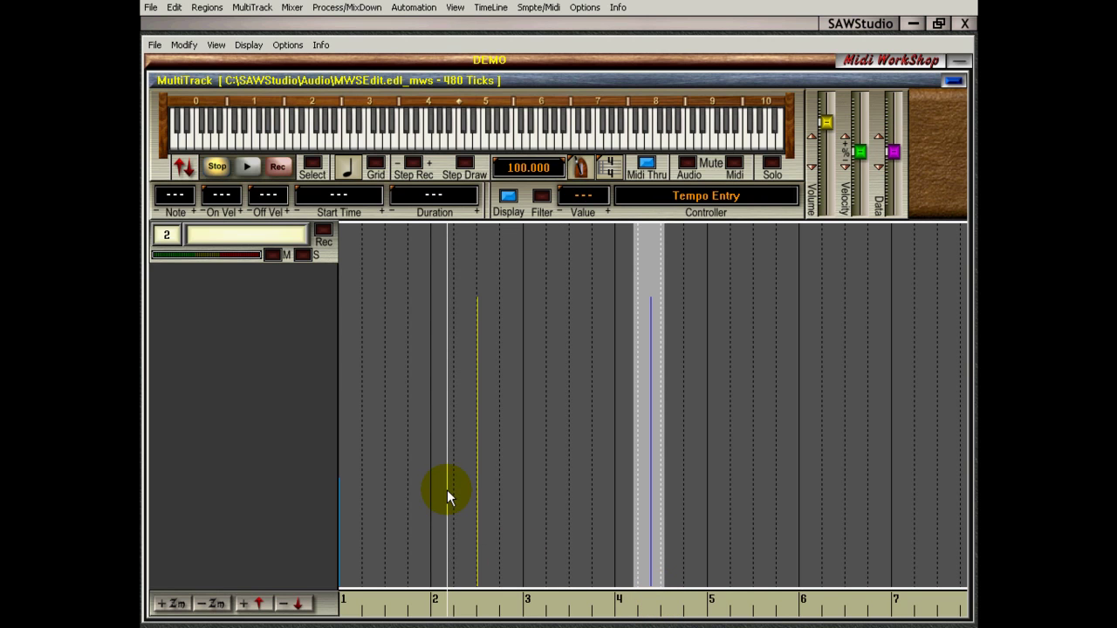
pyautogui.click(453, 345)
pyautogui.click(453, 346)
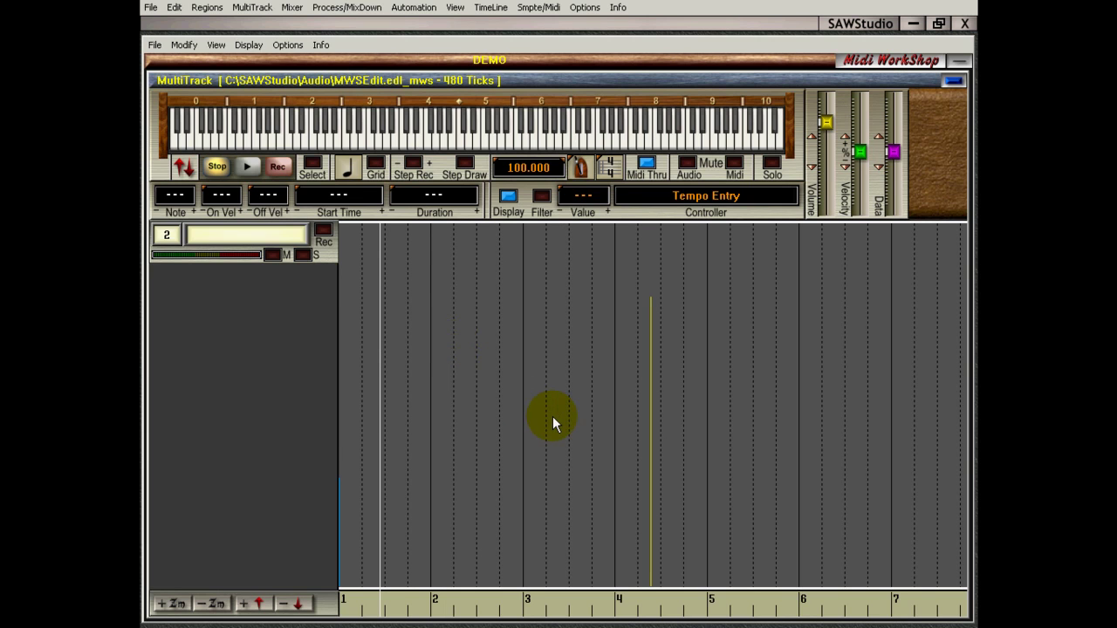
# Place the cursor just after the bar 4 volume entry and adjust its value to 89, up to 92 and down to 82
pyautogui.click(663, 424)
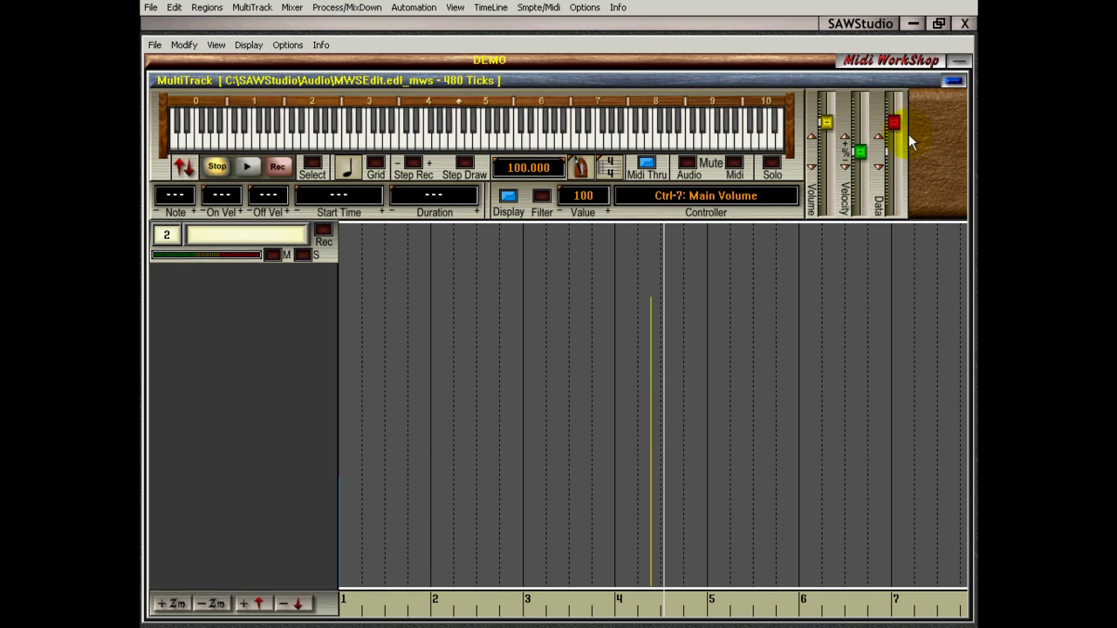
pyautogui.moveTo(894, 122)
pyautogui.mouseDown()
pyautogui.moveTo(893, 150)
pyautogui.moveTo(892, 130)
pyautogui.mouseUp()
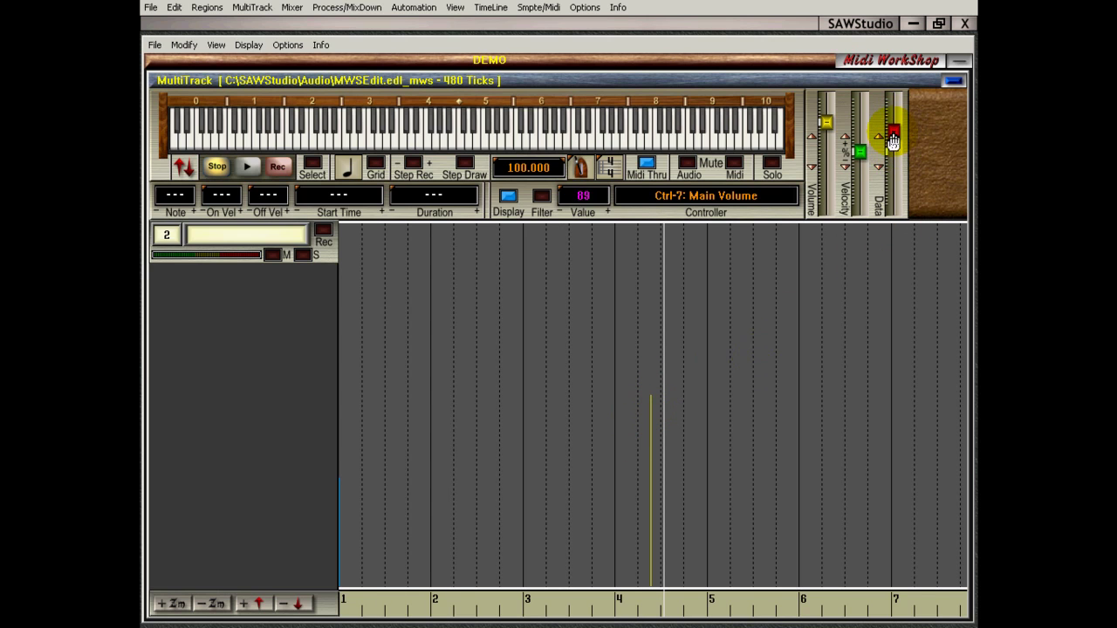
pyautogui.click(608, 215)
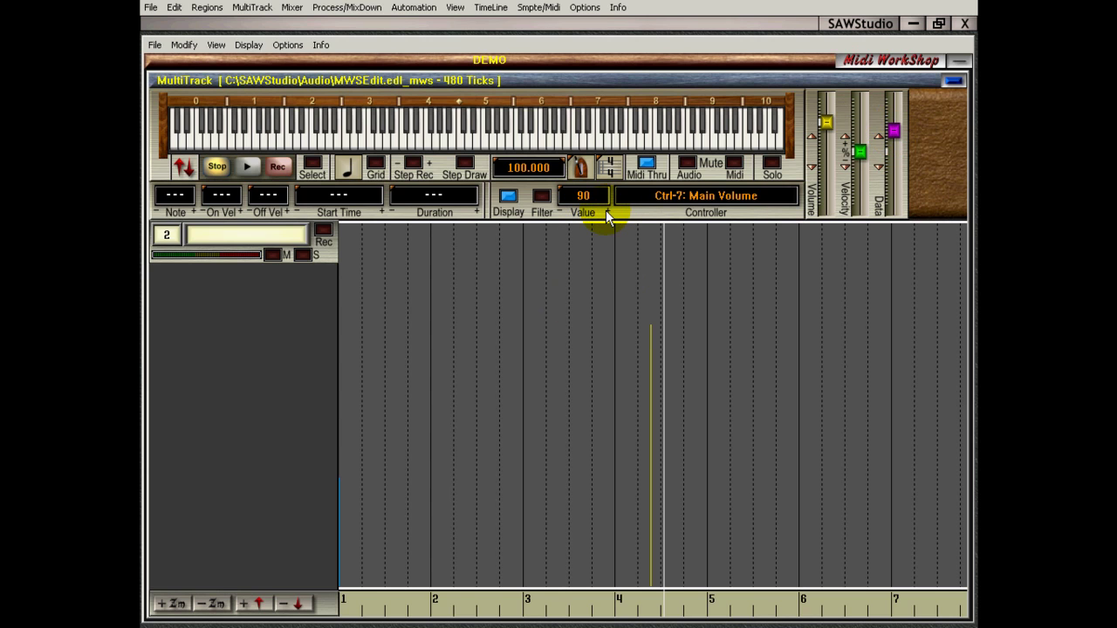
pyautogui.click(559, 216)
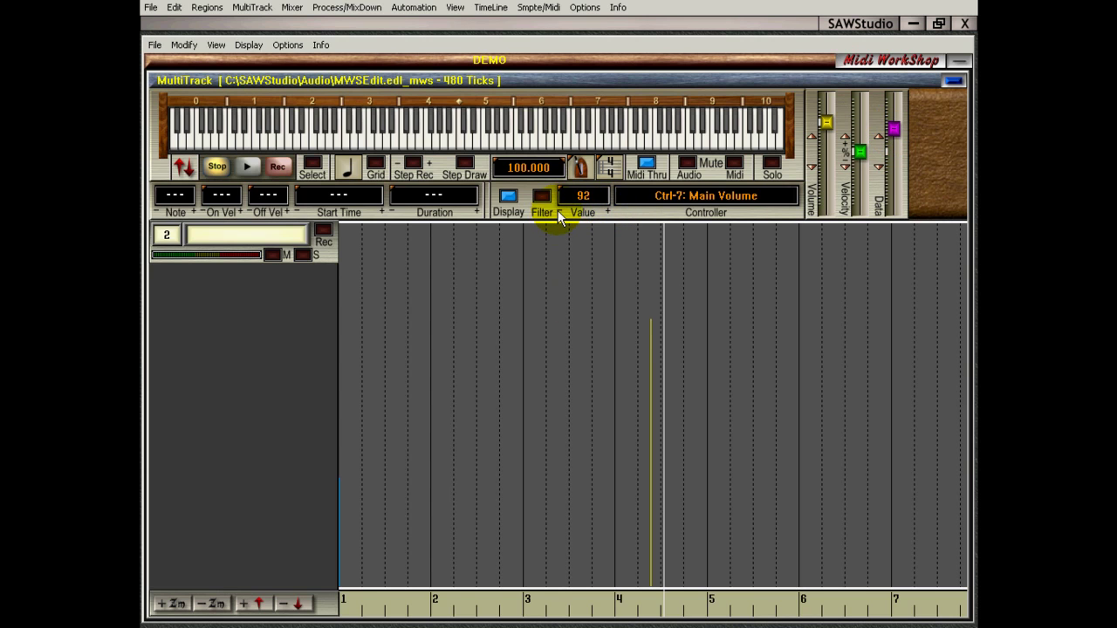
pyautogui.click(558, 215)
pyautogui.click(558, 215)
# Set the controller value of the bar 4 volume entry to 74
pyautogui.click(580, 196)
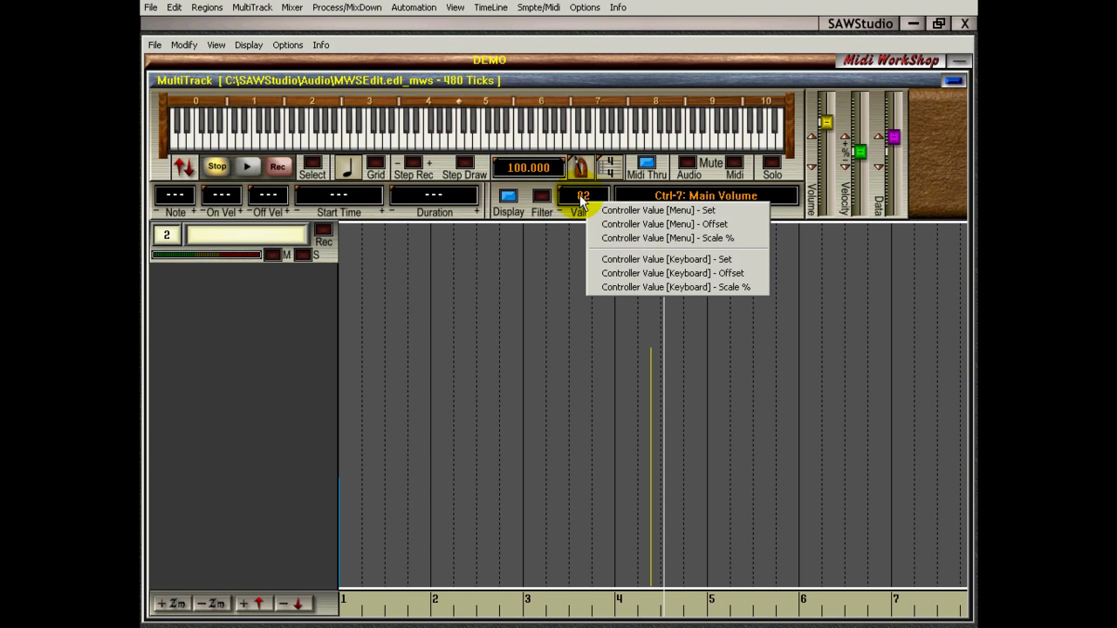
pyautogui.click(654, 212)
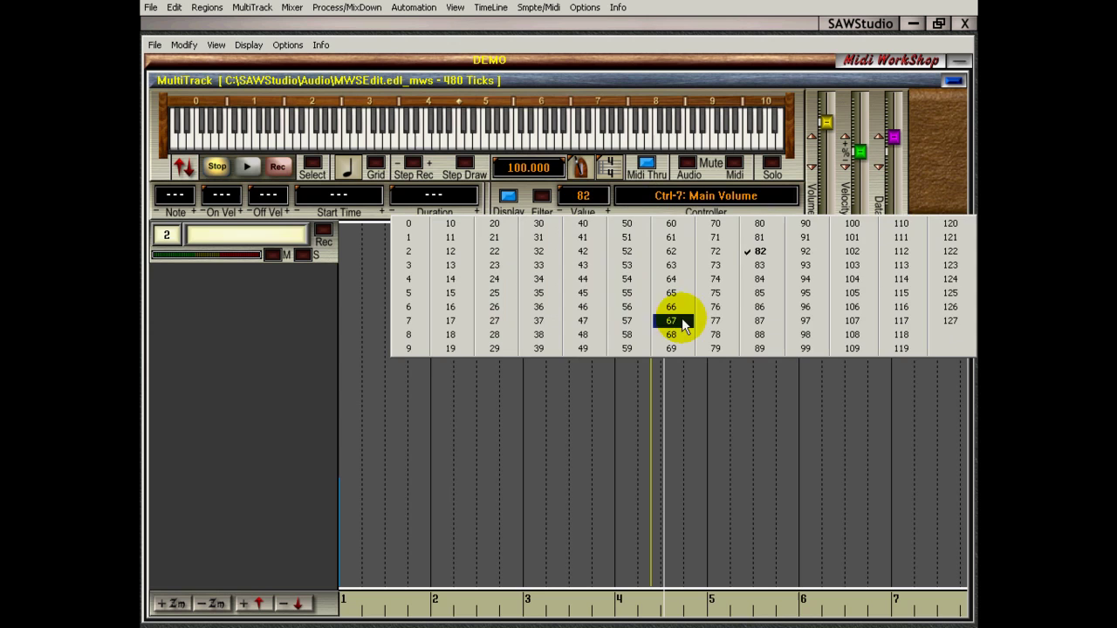
pyautogui.click(711, 278)
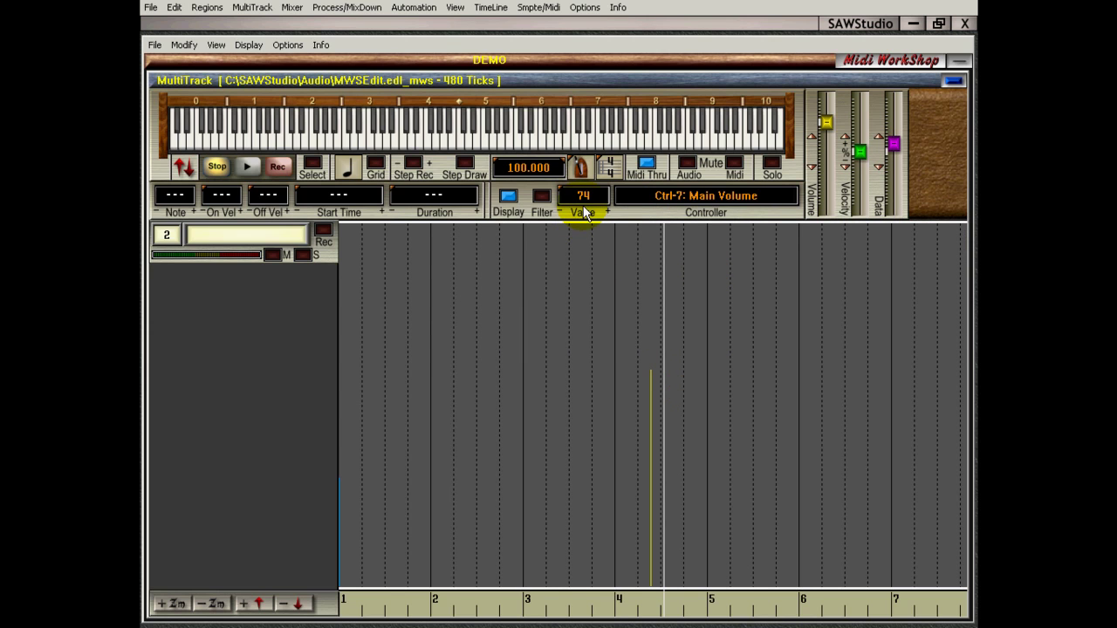
# Switch to pencil drawing mode for Volume and draw entries just after beat 2 of bar 2 and, at about 103, on beat 2 of bar 3
pyautogui.rightClick(506, 197)
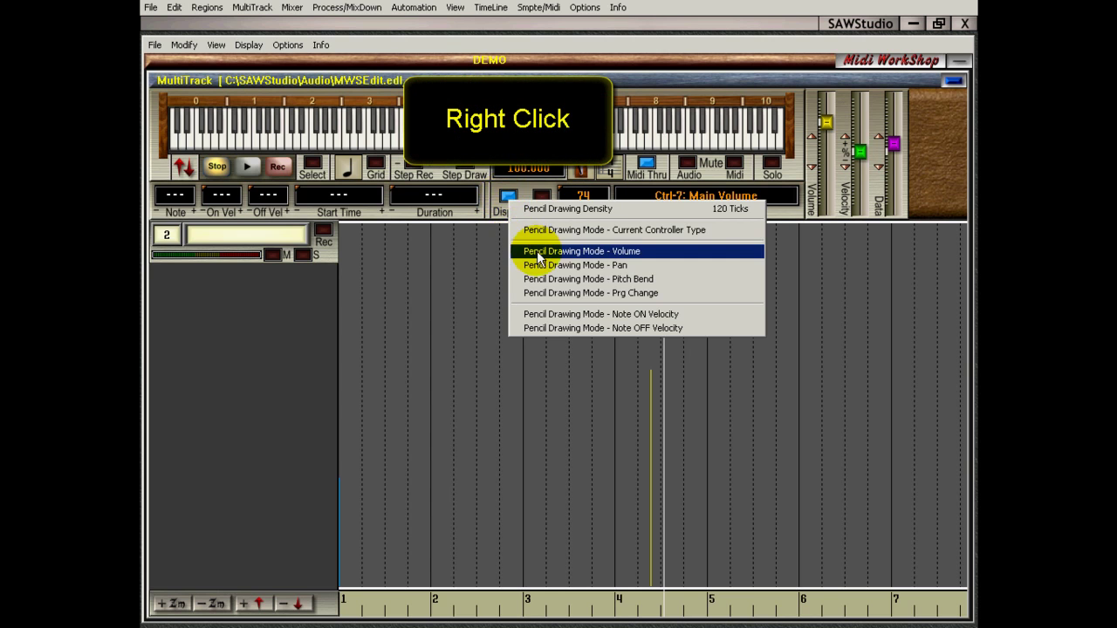
pyautogui.click(540, 255)
pyautogui.click(459, 366)
pyautogui.click(546, 290)
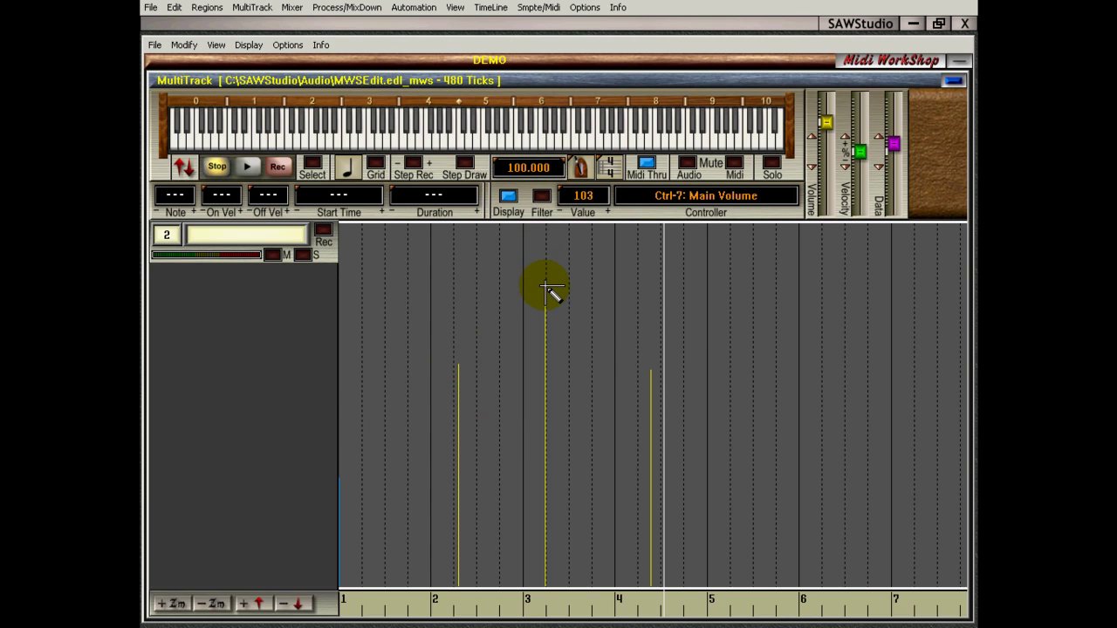
# Draw volume entries just before beat 4 of bar 2 and after beat 4 of bar 4, both about 102, and in bar 5 at about 95
pyautogui.click(492, 294)
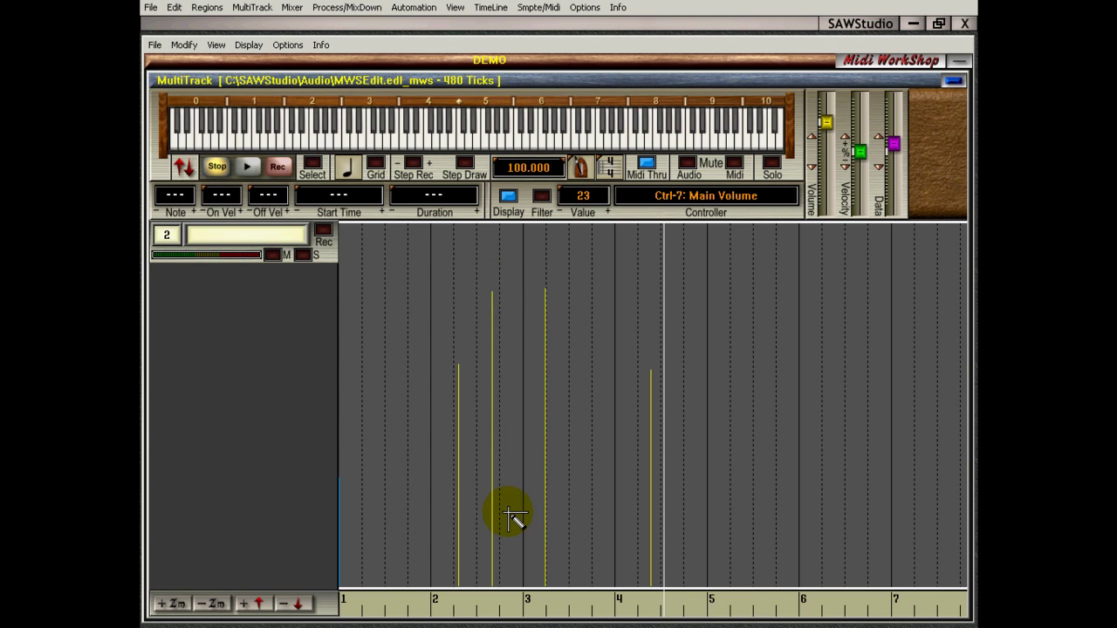
pyautogui.click(760, 310)
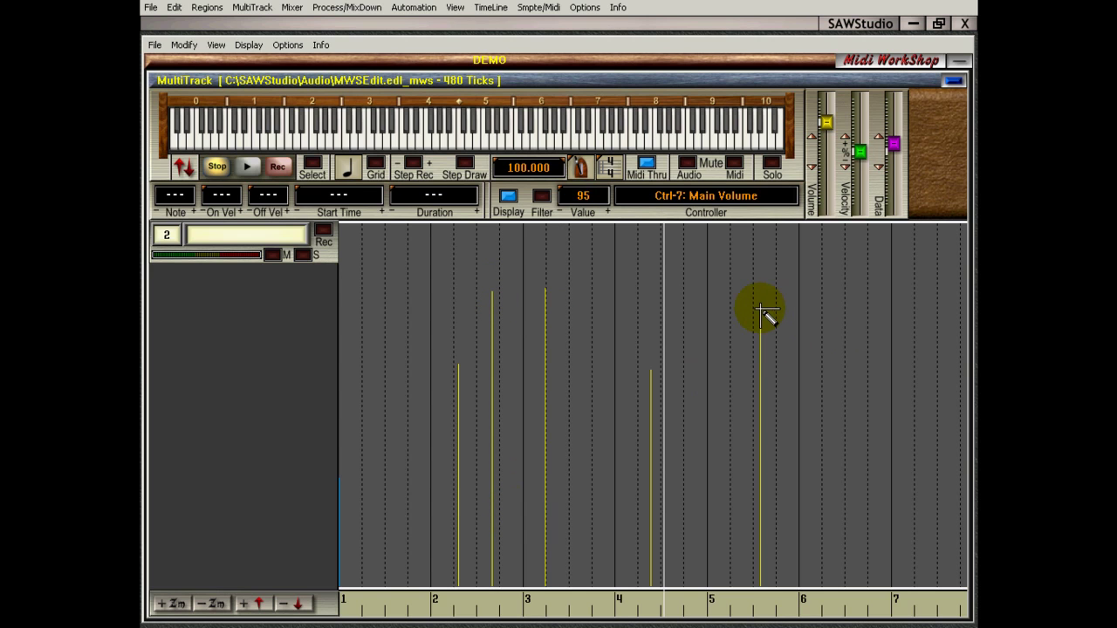
pyautogui.click(692, 289)
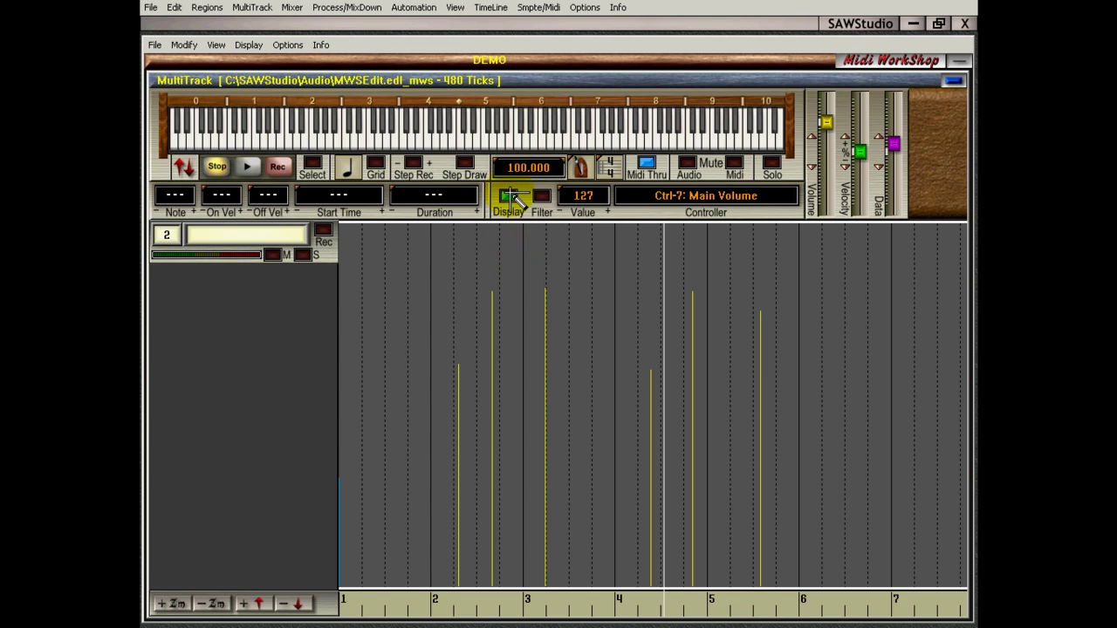
# Leave pencil drawing by hiding and reshowing the controllers, and again by re-entering the Volume drawing mode and exiting it
pyautogui.click(509, 196)
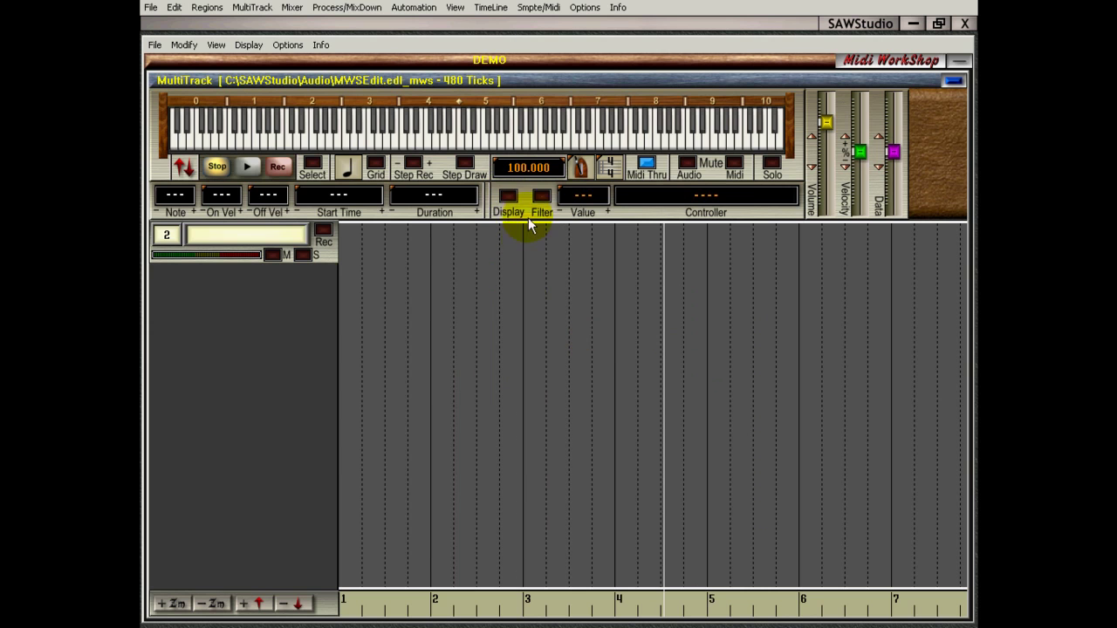
pyautogui.click(508, 196)
pyautogui.rightClick(509, 197)
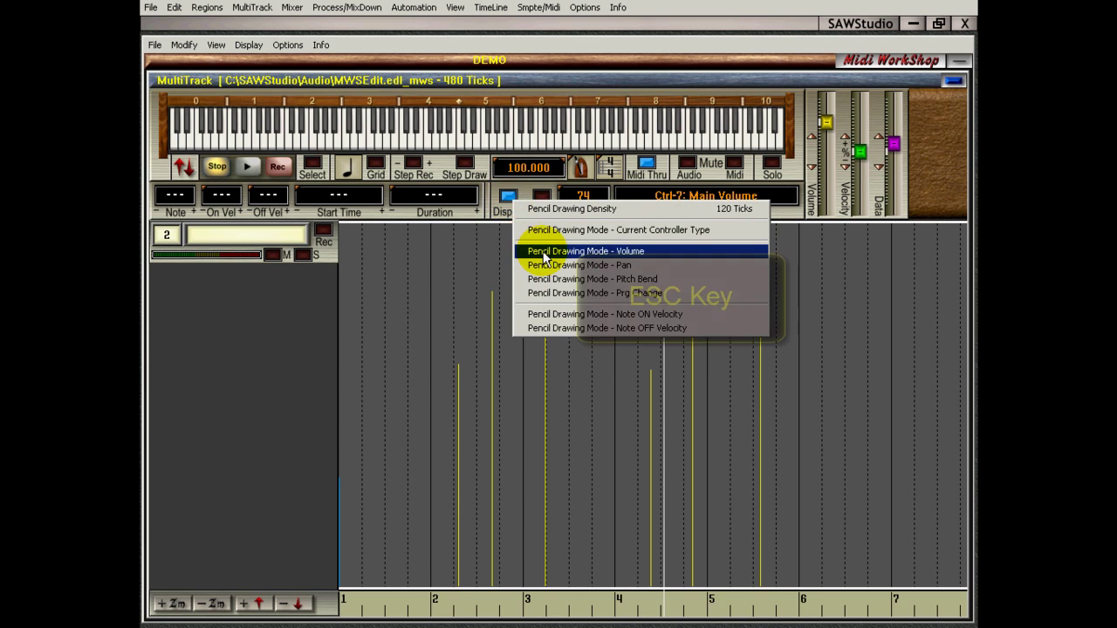
pyautogui.press('Escape')
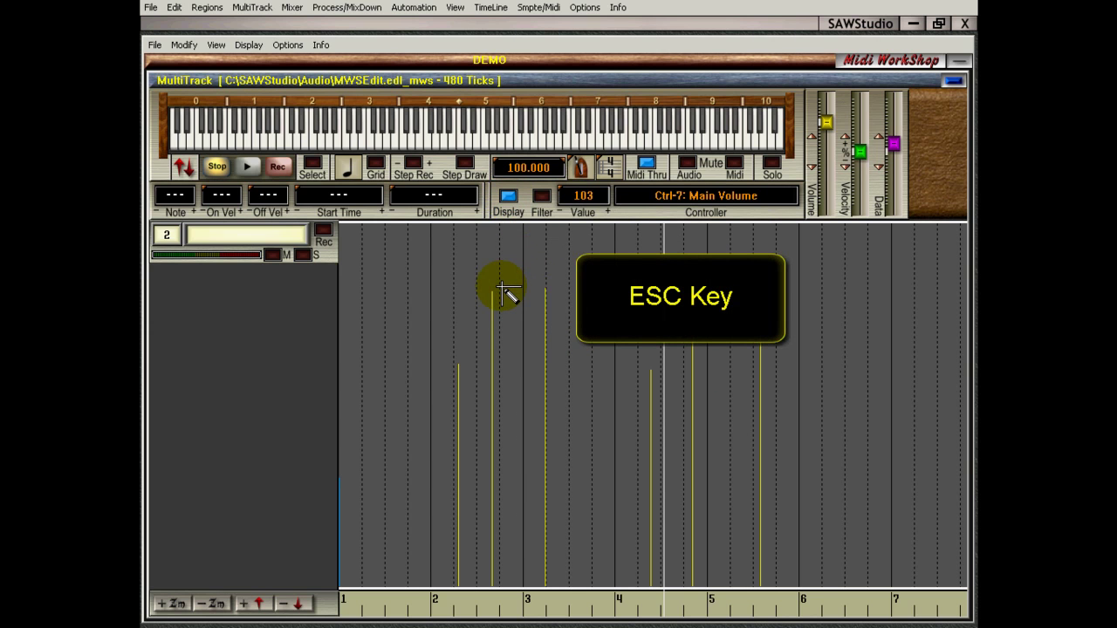
pyautogui.press('Escape')
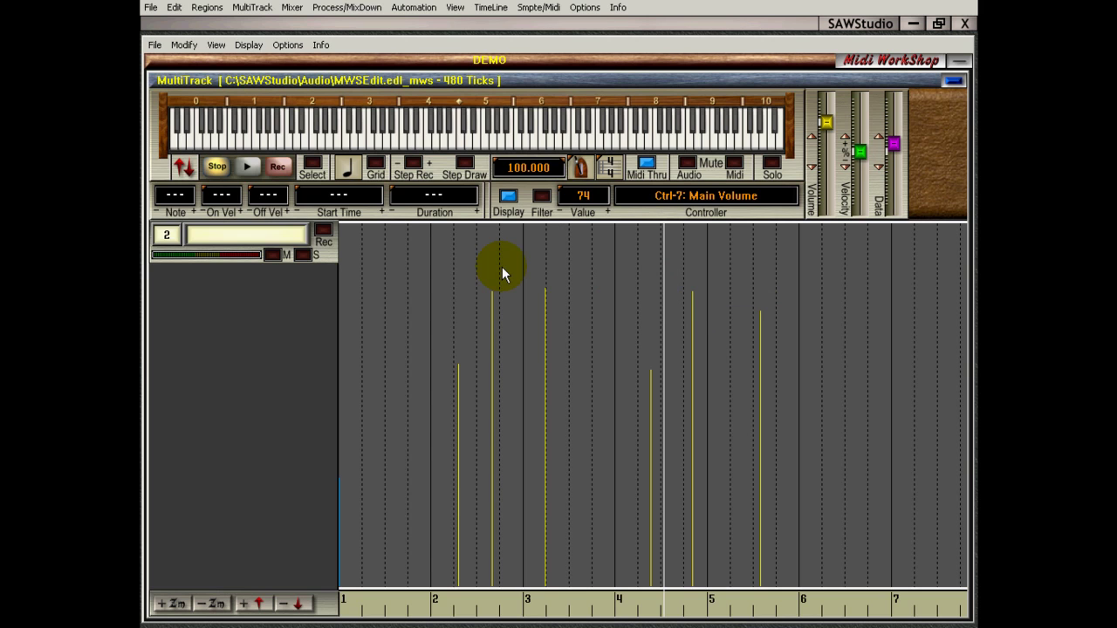
# Switch to pencil drawing mode for Pan and draw one entry in bar 2, one at about 86 in bar 3, and two in bar 4
pyautogui.click(510, 318)
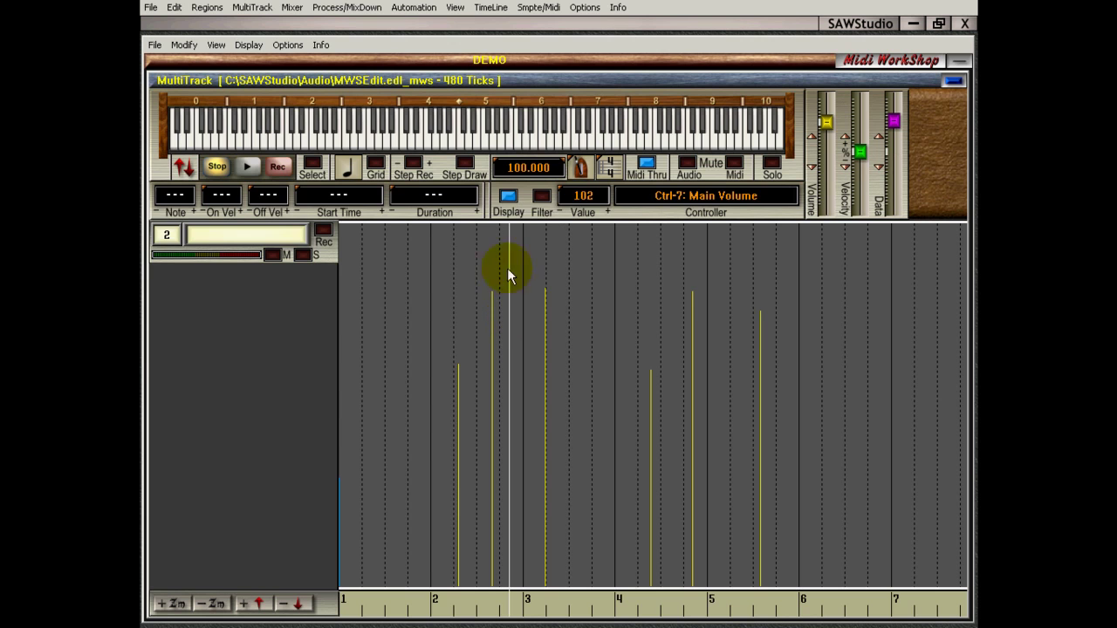
pyautogui.rightClick(508, 204)
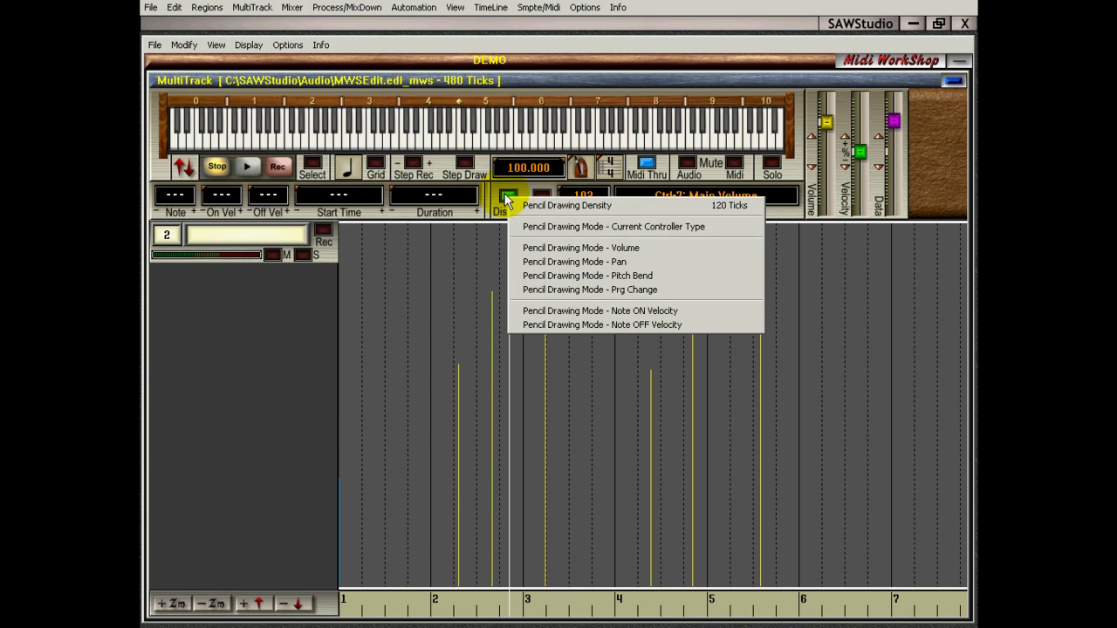
pyautogui.click(571, 261)
pyautogui.click(573, 337)
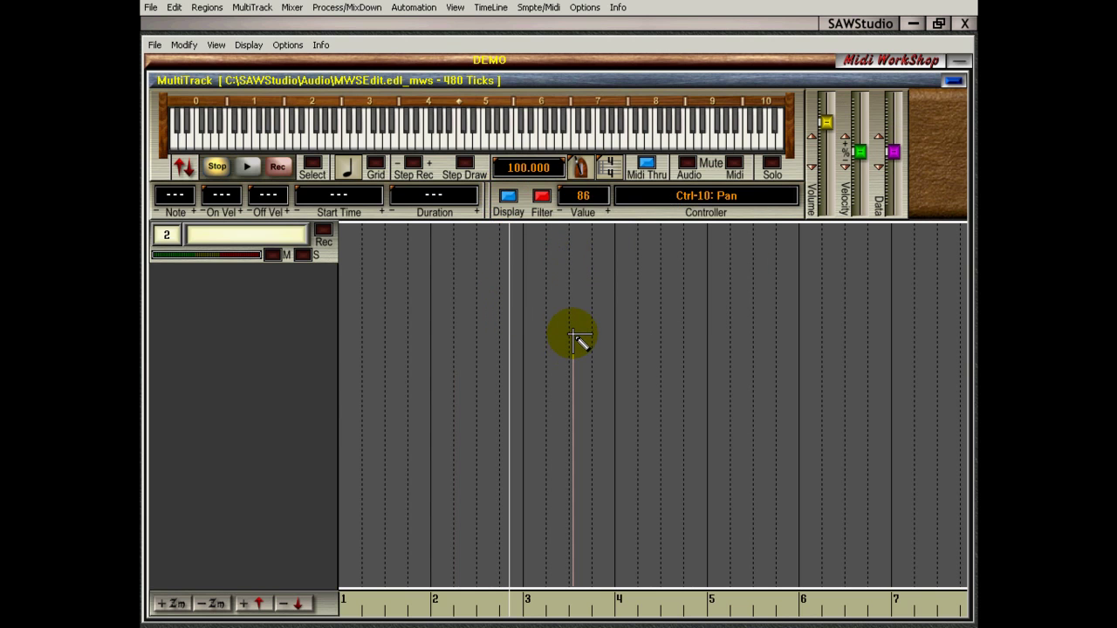
pyautogui.click(472, 337)
pyautogui.click(623, 346)
pyautogui.click(653, 263)
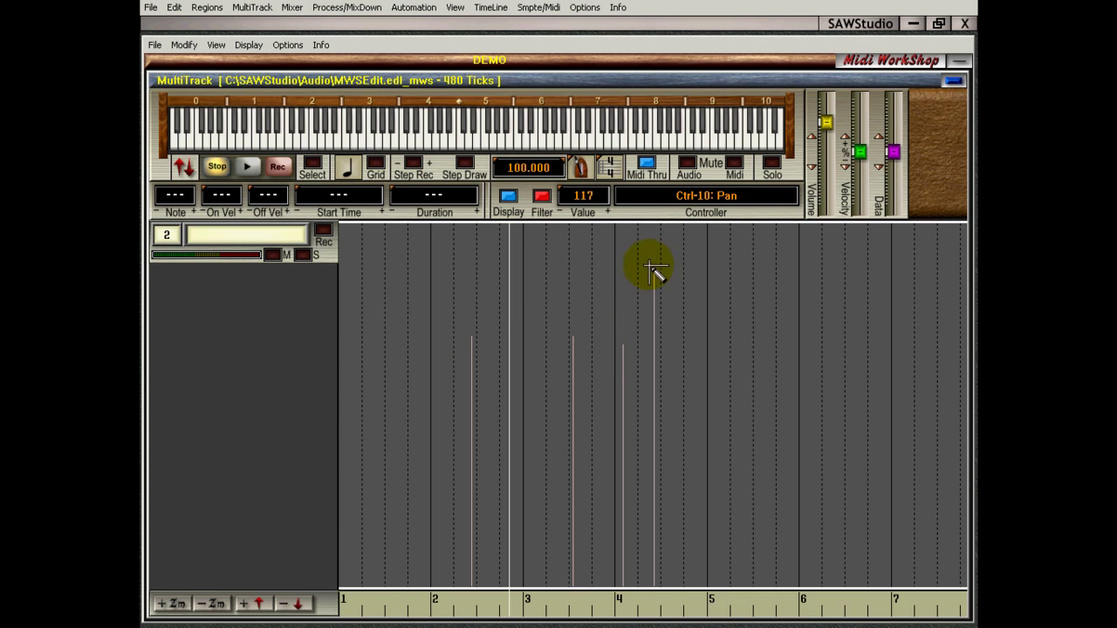
# Switch to pencil drawing mode for Pitch Bend and draw one entry in bar 4, one in bar 3 and two in bar 2
pyautogui.rightClick(508, 199)
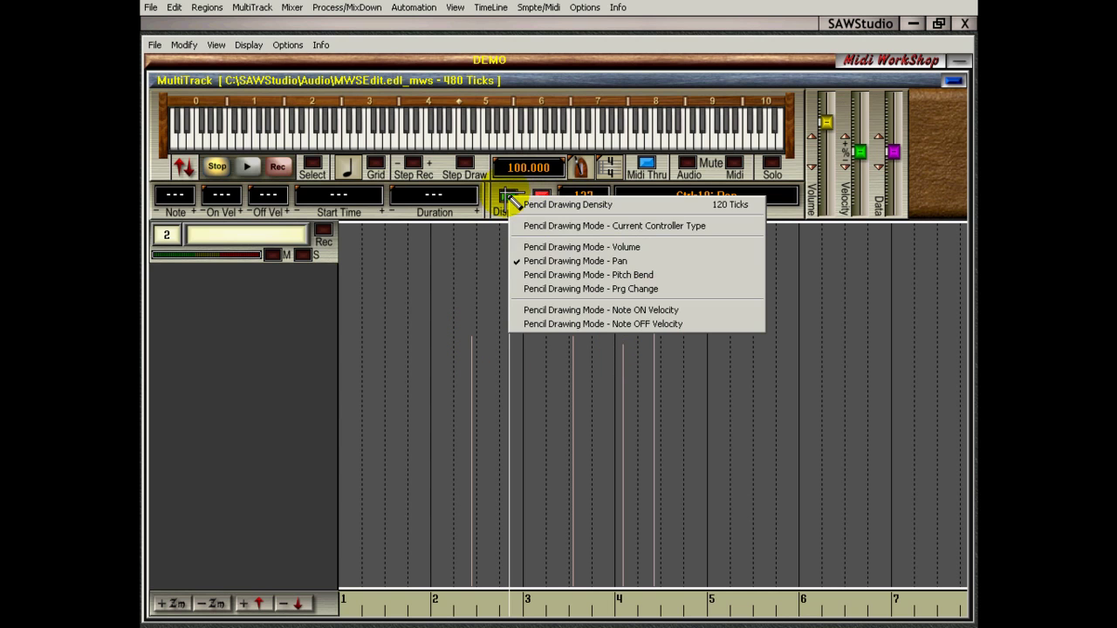
pyautogui.click(596, 275)
pyautogui.click(631, 321)
pyautogui.click(573, 321)
pyautogui.click(503, 316)
pyautogui.click(441, 309)
# Exit pencil drawing mode and turn off the controller filter to show all controller types together
pyautogui.click(513, 197)
pyautogui.click(524, 197)
pyautogui.click(544, 196)
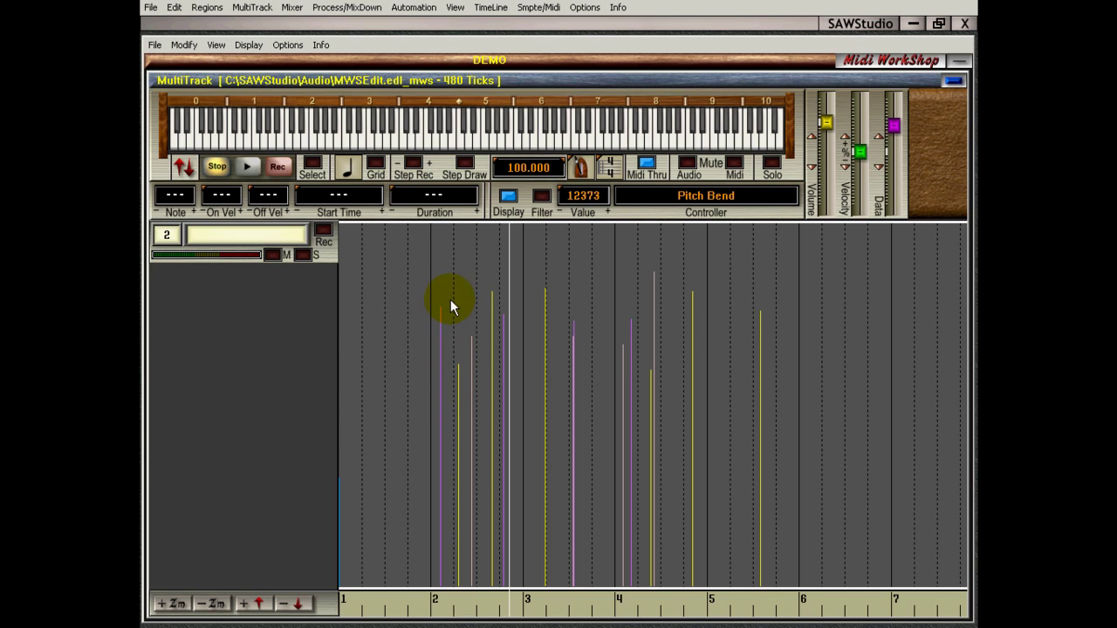
# Place the cursor just after two pitch bend entries in bar 2 and the last volume entry of bar 4 to read their types and values
pyautogui.moveTo(435, 354); pyautogui.dragTo(446, 354)
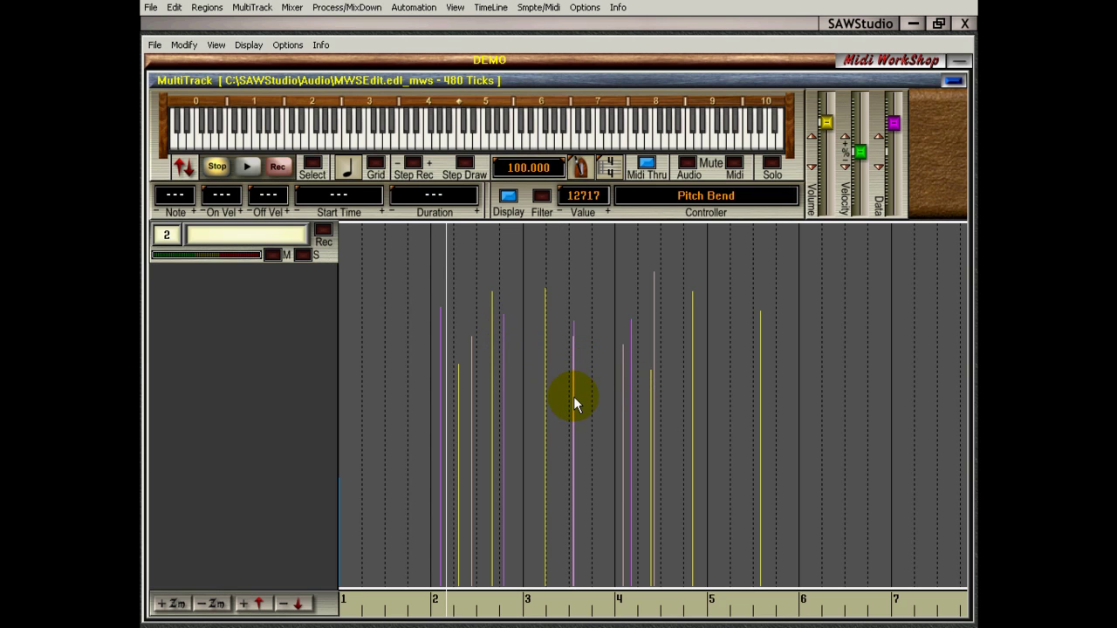
pyautogui.click(507, 373)
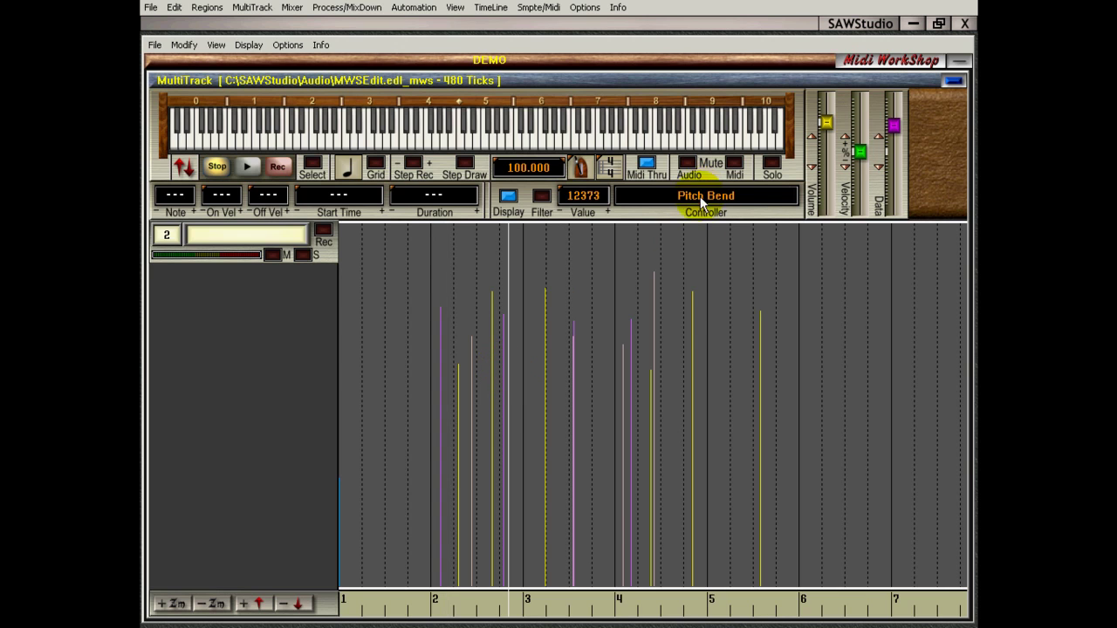
pyautogui.click(701, 324)
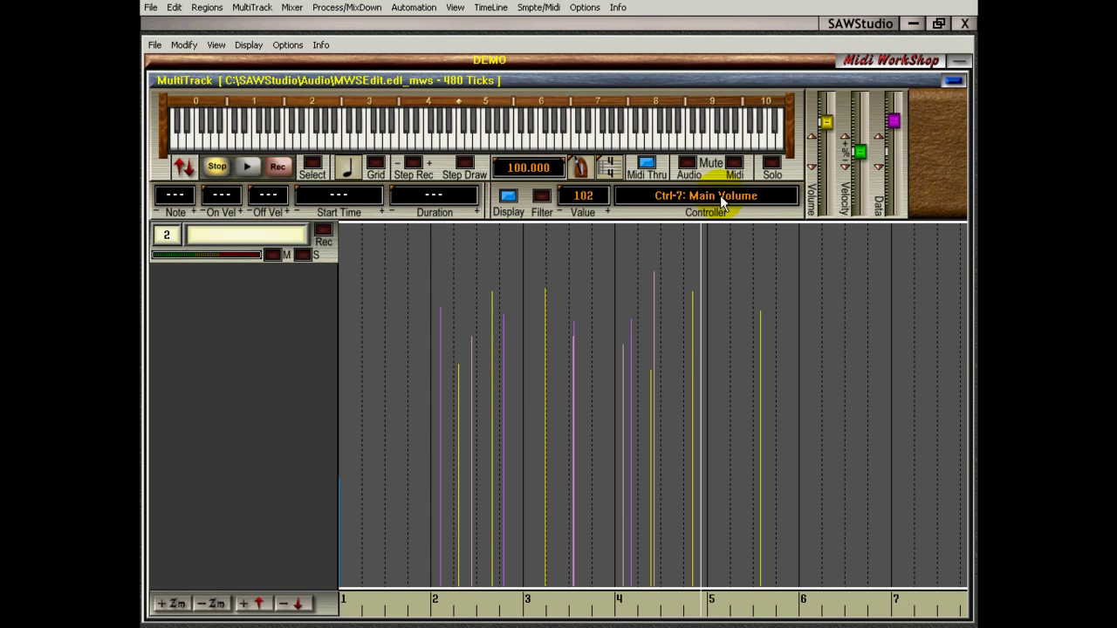
# Place the cursor just after the bar 5 volume entry and nudge its value up, and down to 94
pyautogui.click(770, 358)
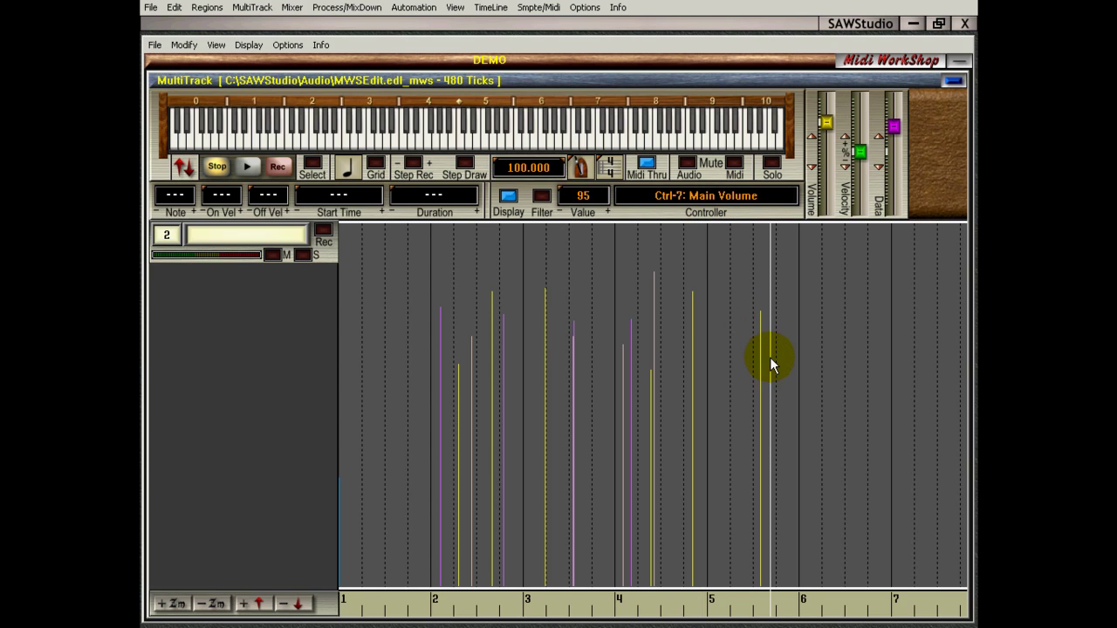
pyautogui.click(607, 214)
pyautogui.click(607, 215)
pyautogui.click(561, 214)
pyautogui.click(561, 213)
pyautogui.click(562, 214)
pyautogui.click(561, 214)
pyautogui.click(561, 213)
pyautogui.click(561, 214)
# Filter the controller display to Pitch Bend, switch the filter to Pan, and finally to Ctrl-7: Main Volume
pyautogui.click(542, 196)
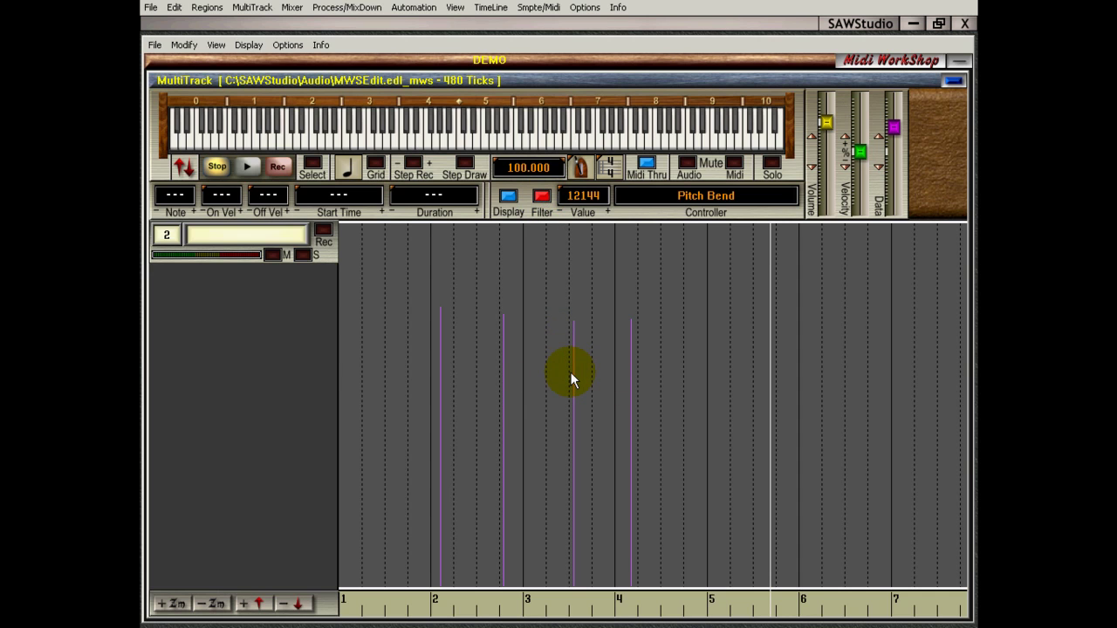
pyautogui.click(542, 197)
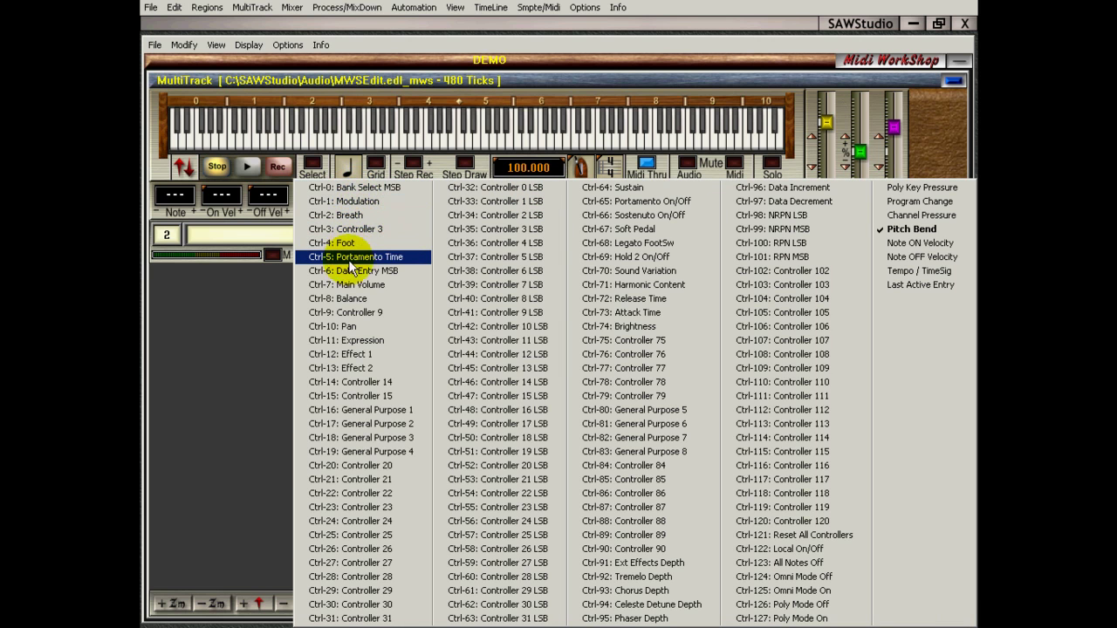
pyautogui.click(349, 327)
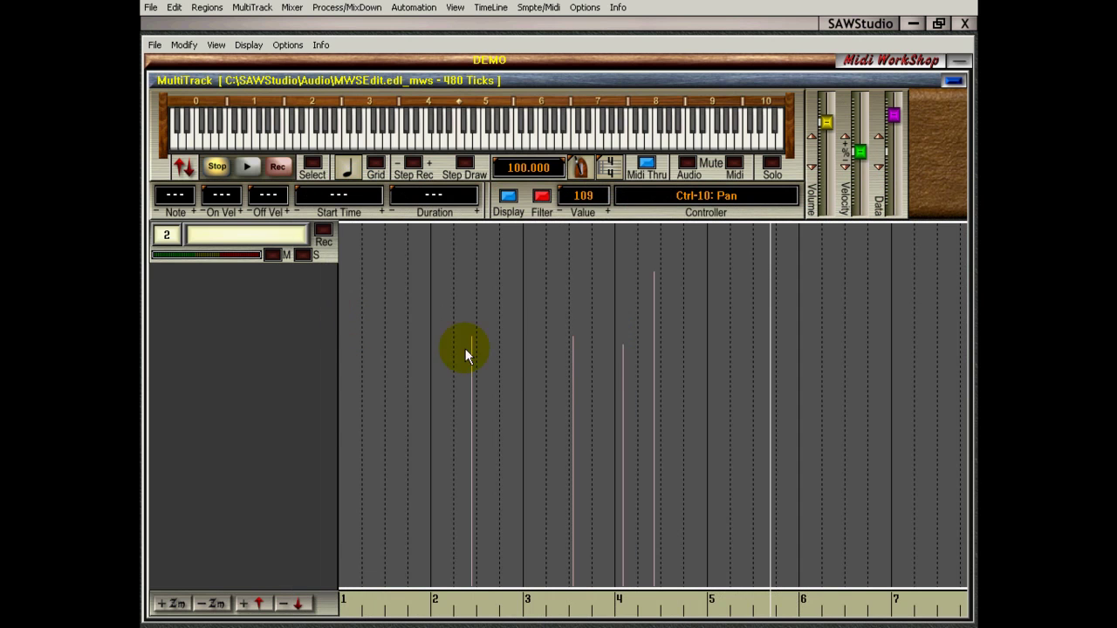
pyautogui.click(542, 195)
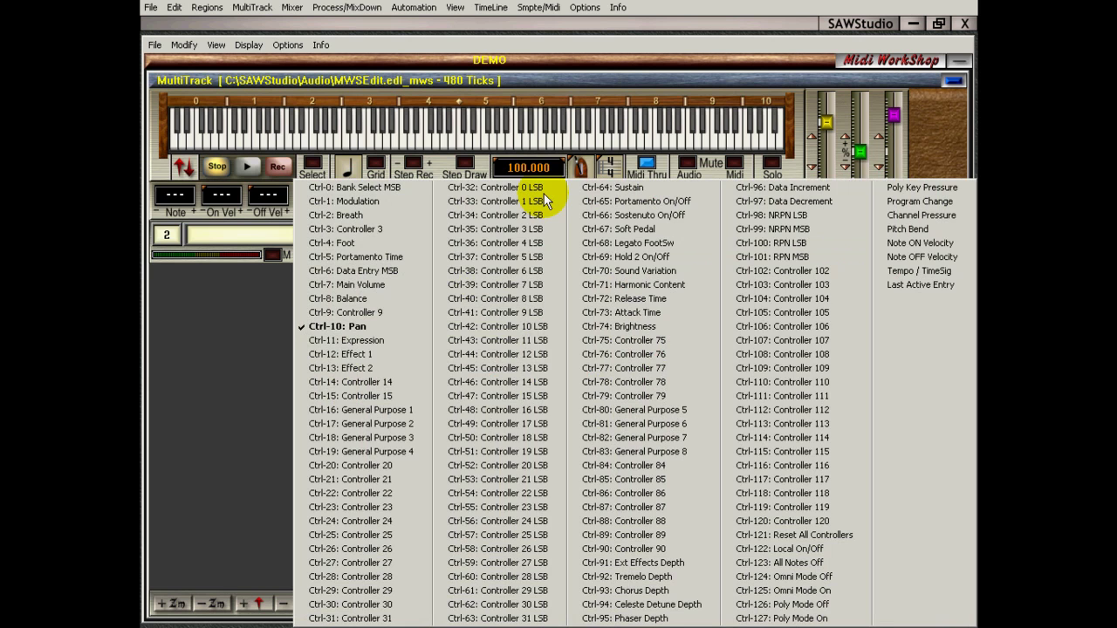
pyautogui.click(394, 286)
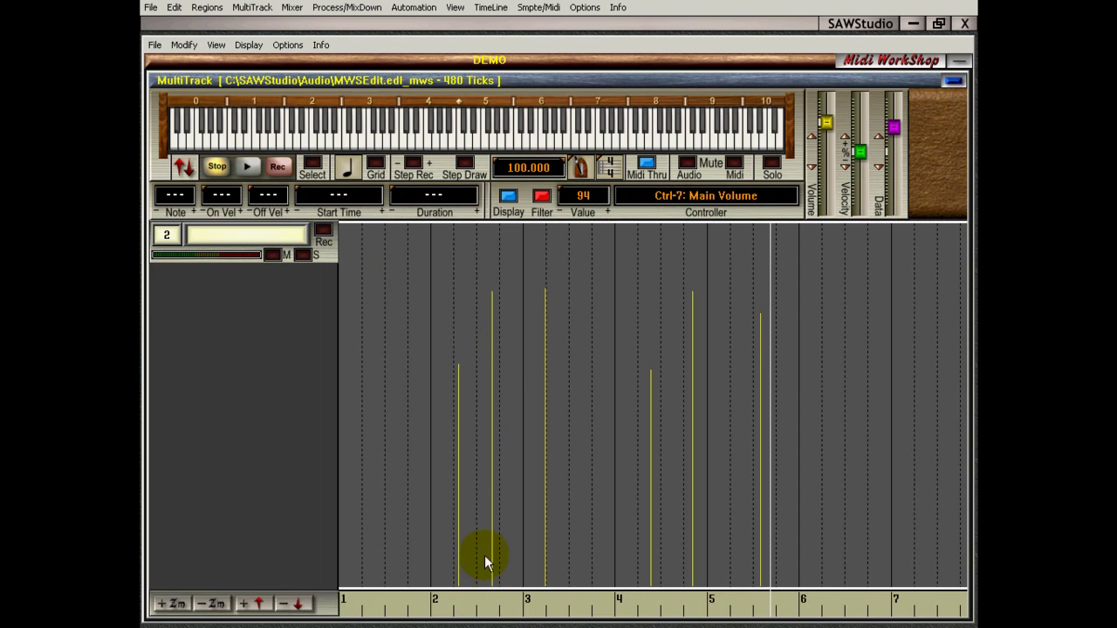
# Mark the range from early bar 2 to mid bar 5, set its volume entries to 56 and then 99, and clear the marking
pyautogui.click(448, 601)
pyautogui.moveTo(447, 601); pyautogui.dragTo(743, 600)
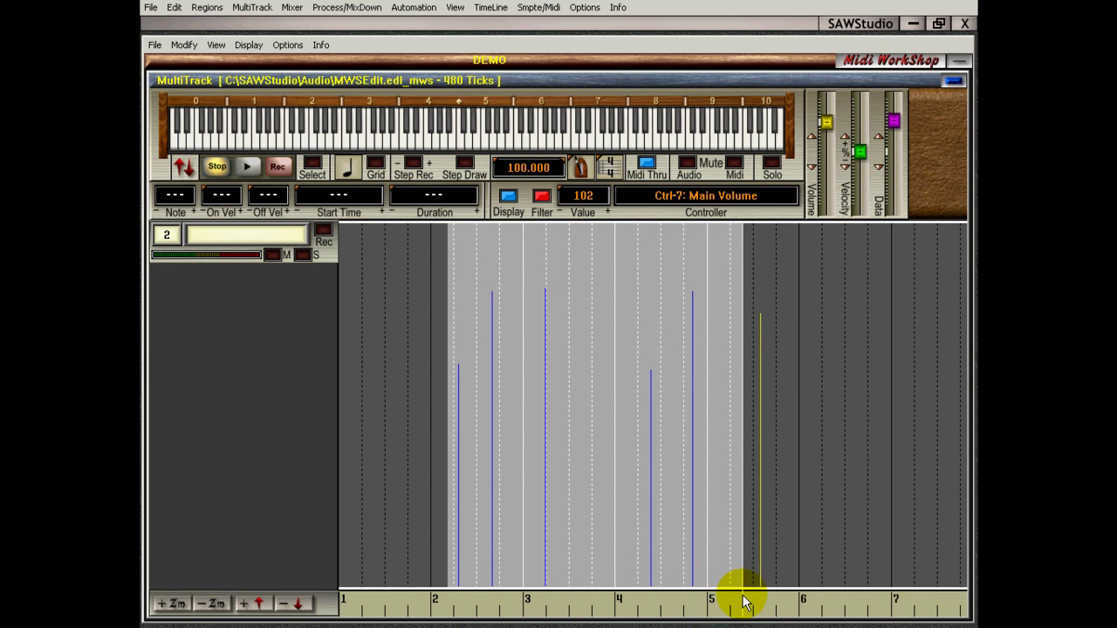
pyautogui.click(895, 120)
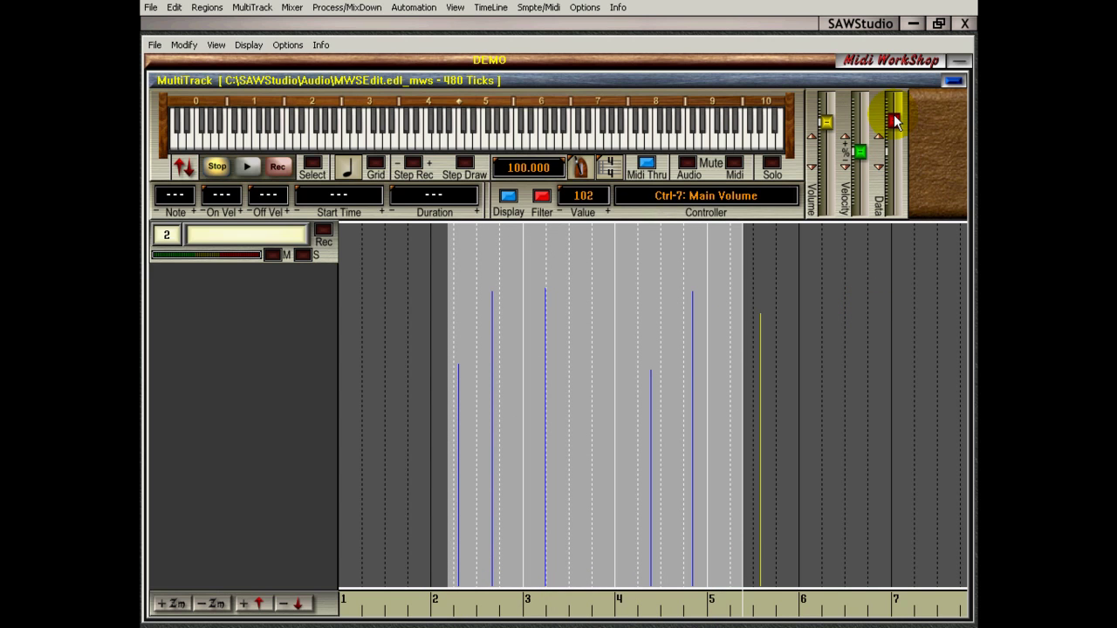
pyautogui.moveTo(897, 120); pyautogui.dragTo(894, 165)
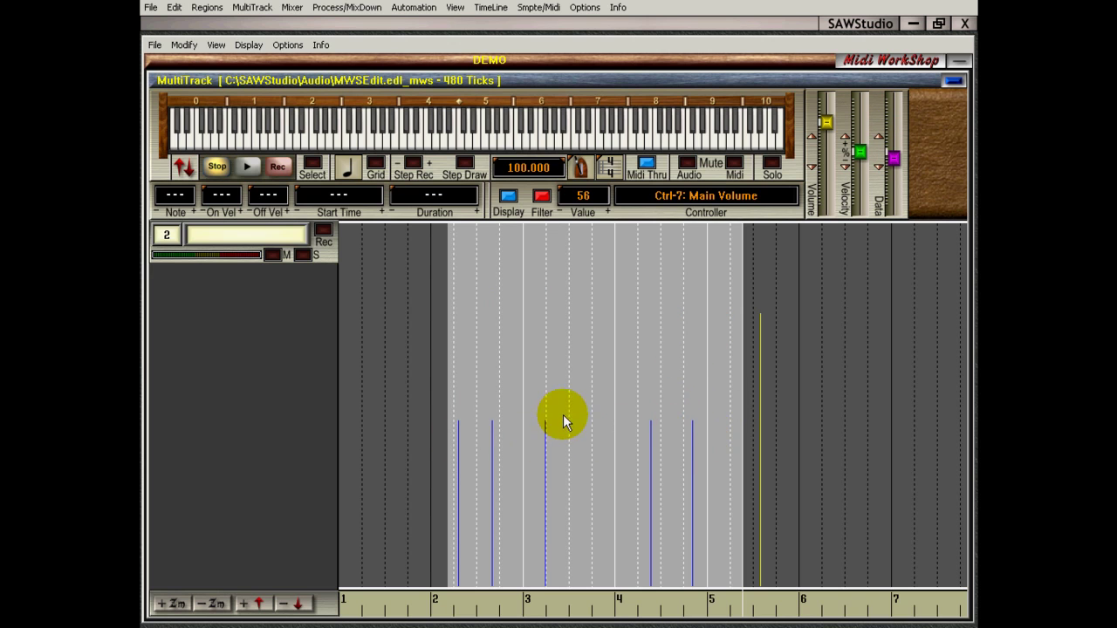
pyautogui.moveTo(895, 163); pyautogui.dragTo(894, 130)
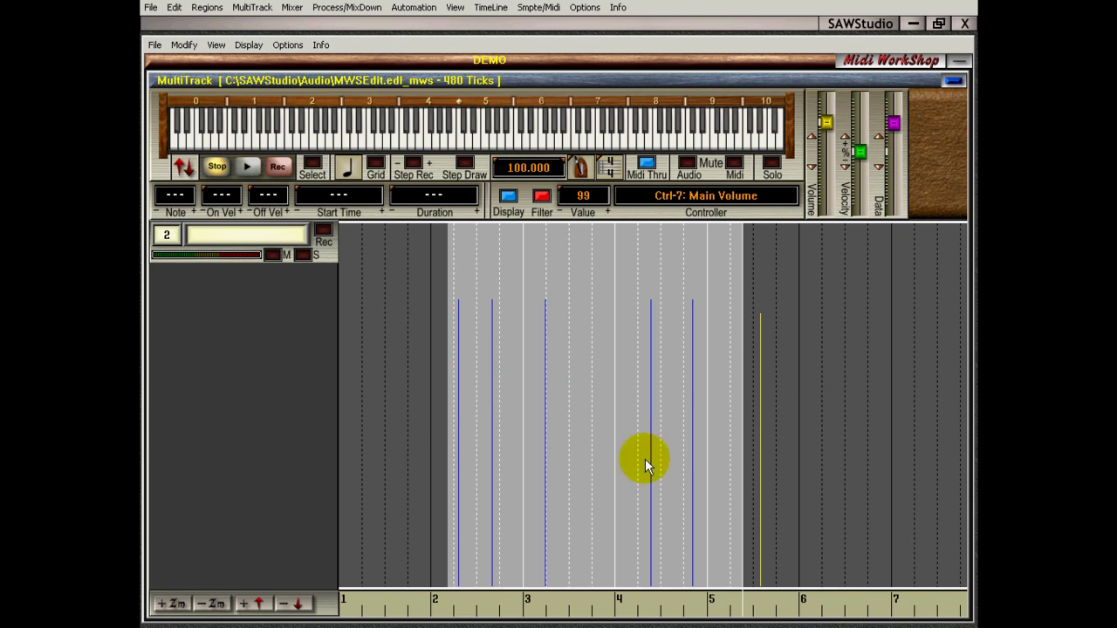
pyautogui.click(558, 419)
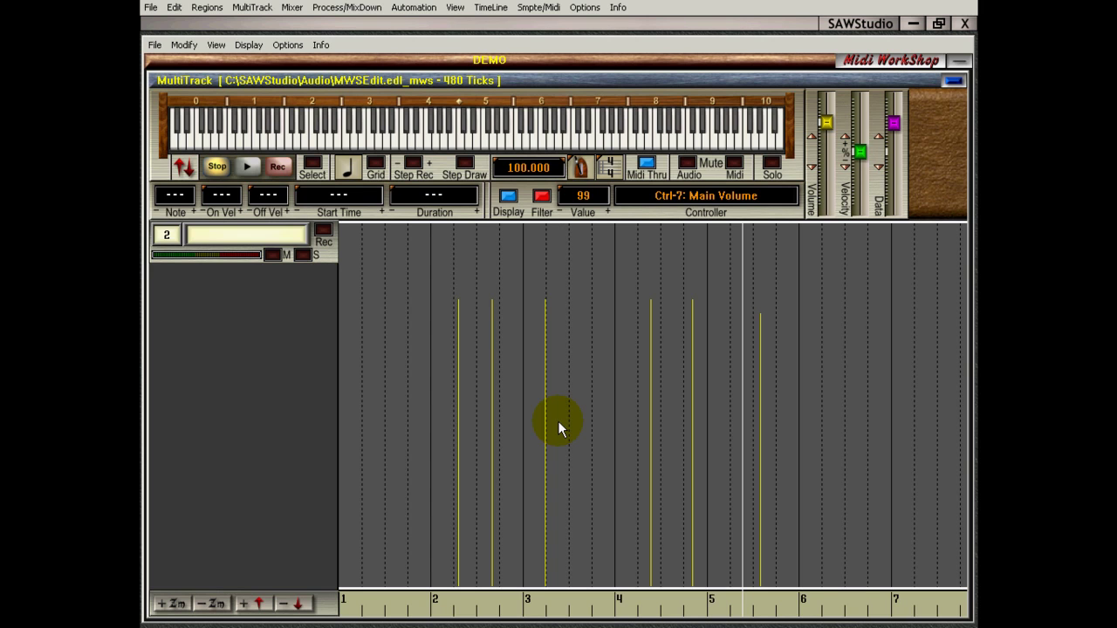
# Move up to track 1 and turn off both the controller filter and the controller display
pyautogui.press('Up')
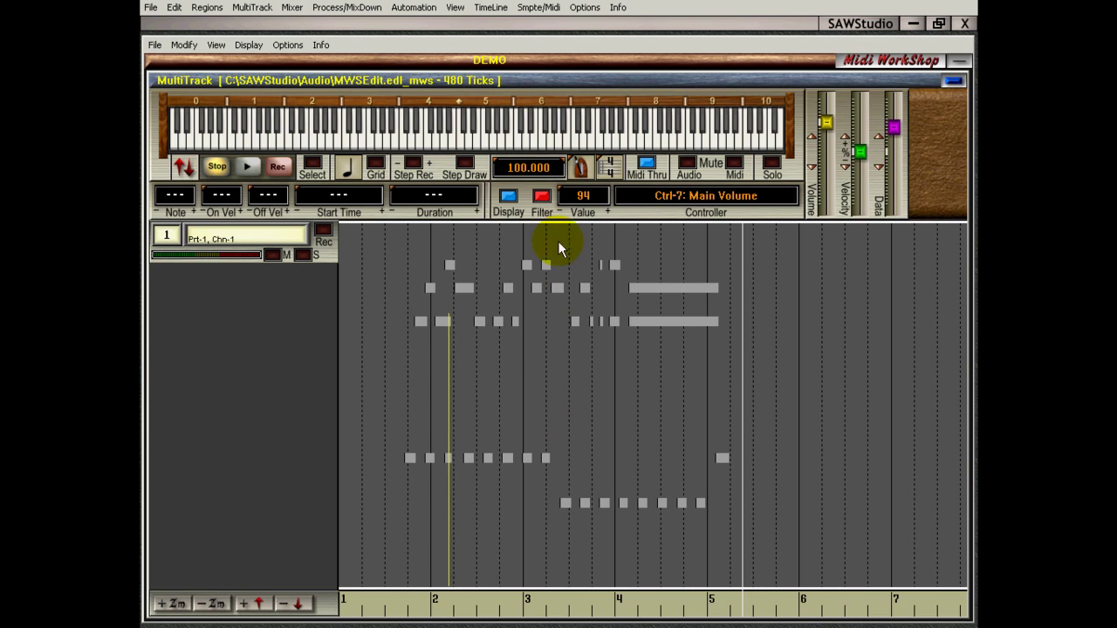
pyautogui.click(541, 196)
pyautogui.click(512, 197)
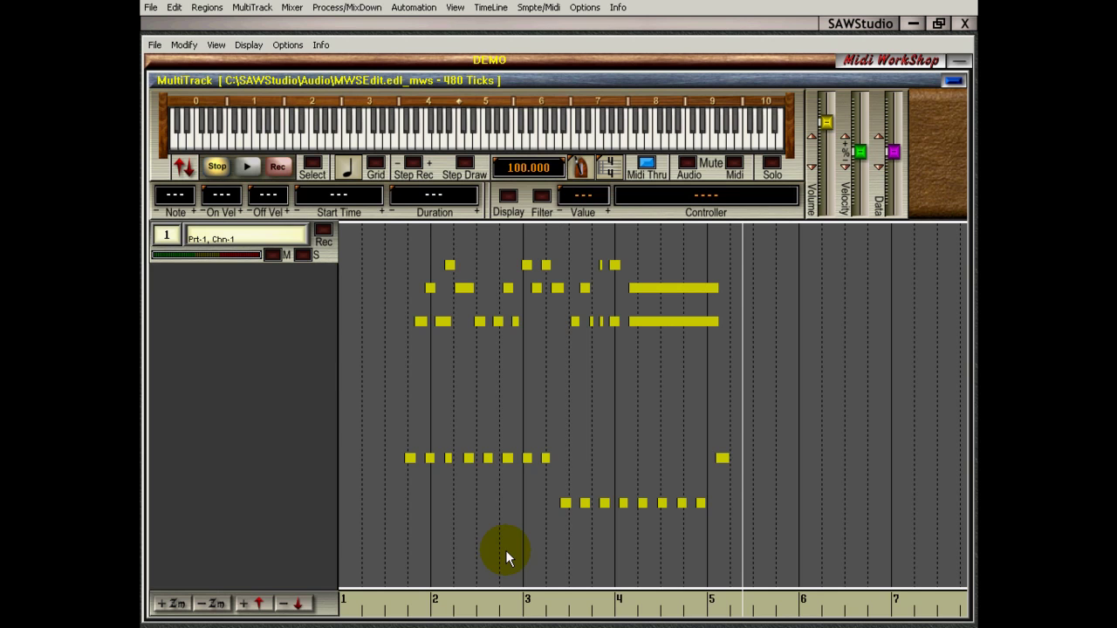
# Place the cursor before the first notes in bar 1 and start playback
pyautogui.click(391, 507)
pyautogui.press('space')
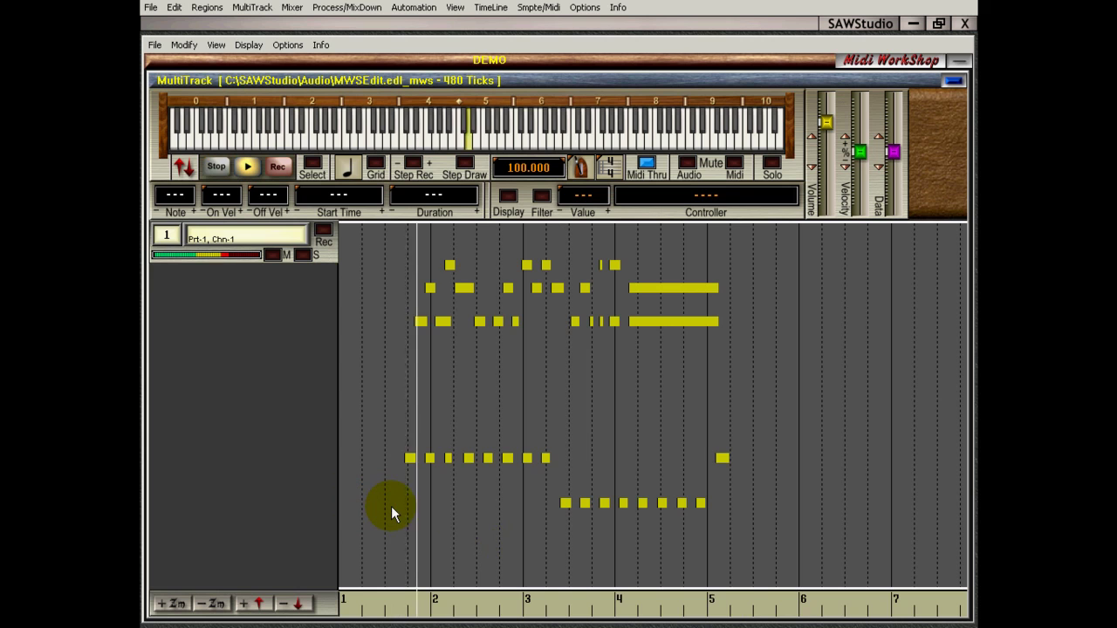